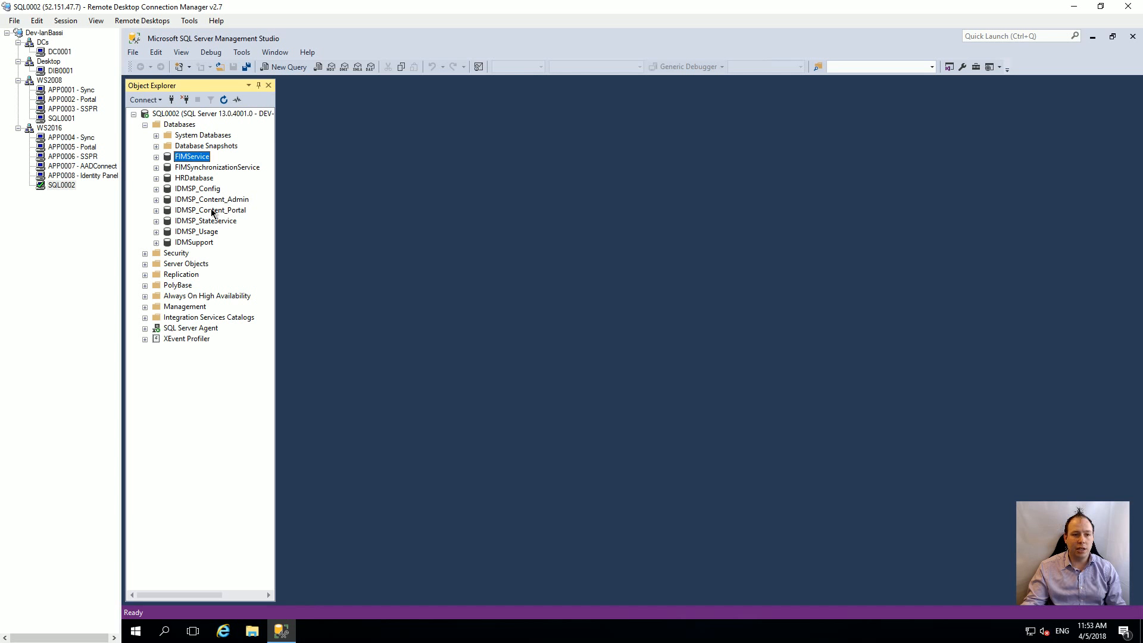
# Step: Leave the SQL0002 session and show thumbnails of the six WS2016 servers in RDCMan
pyautogui.click(84, 139)
pyautogui.click(76, 129)
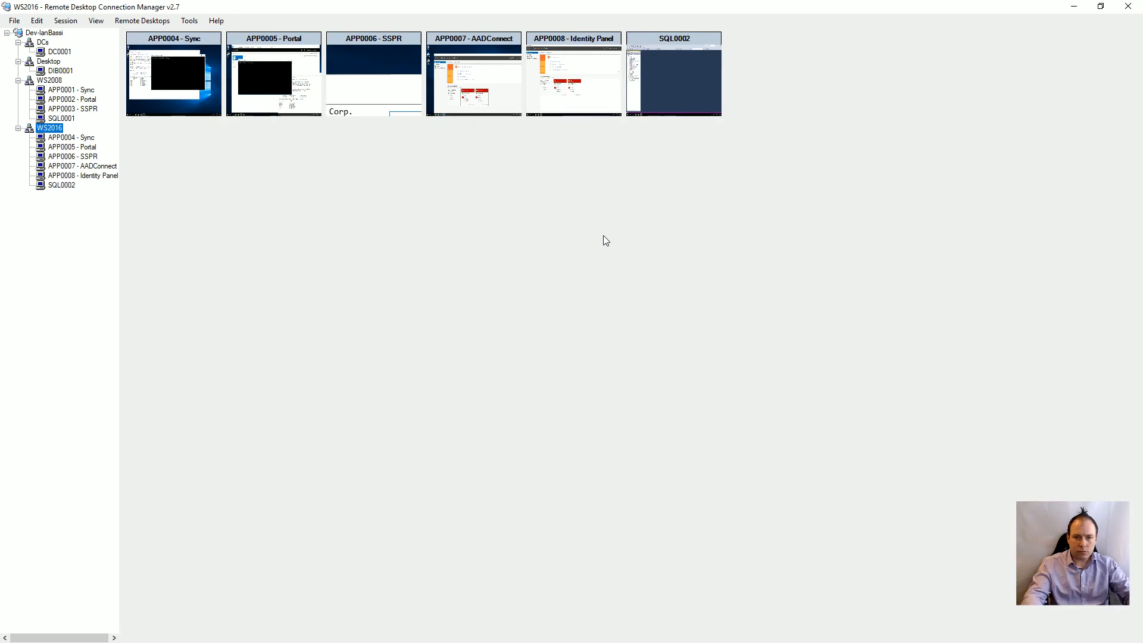
# Step: Run 'Synchronization Service.msi' from Command Prompt on APP0004 and start the setup wizard
pyautogui.click(76, 138)
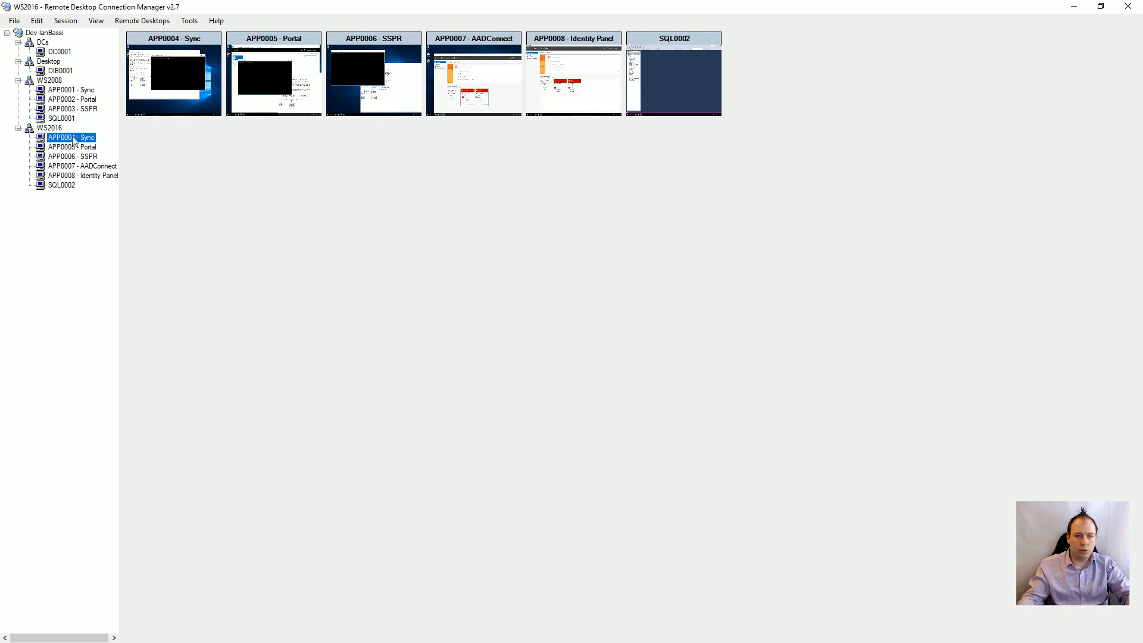
pyautogui.write('cls')
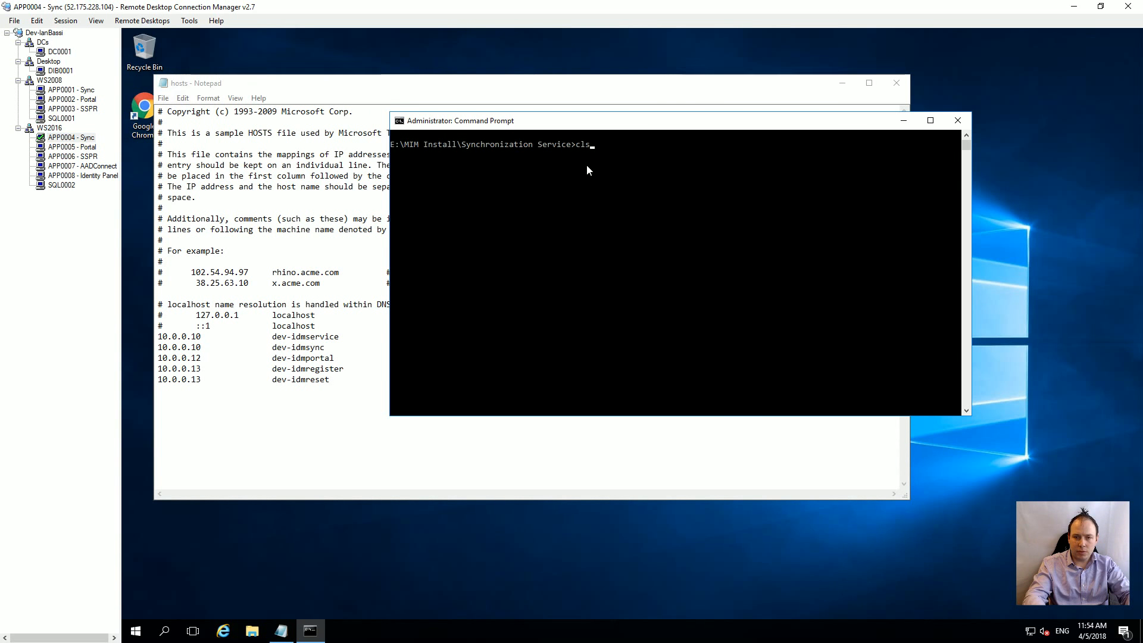
pyautogui.press('Tab')
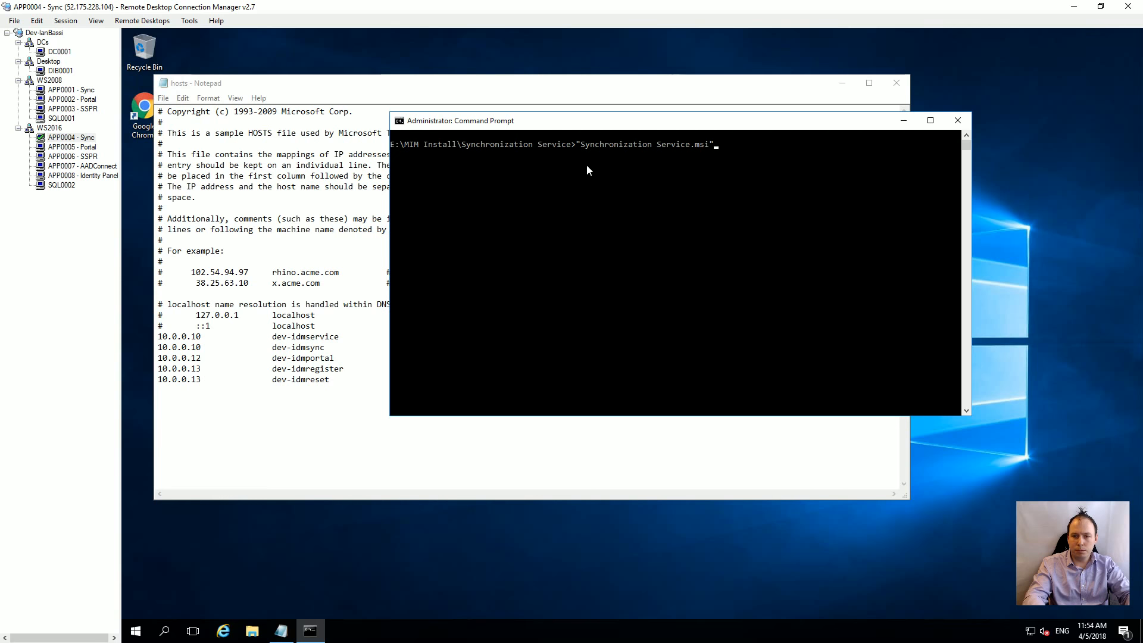
pyautogui.press('Return')
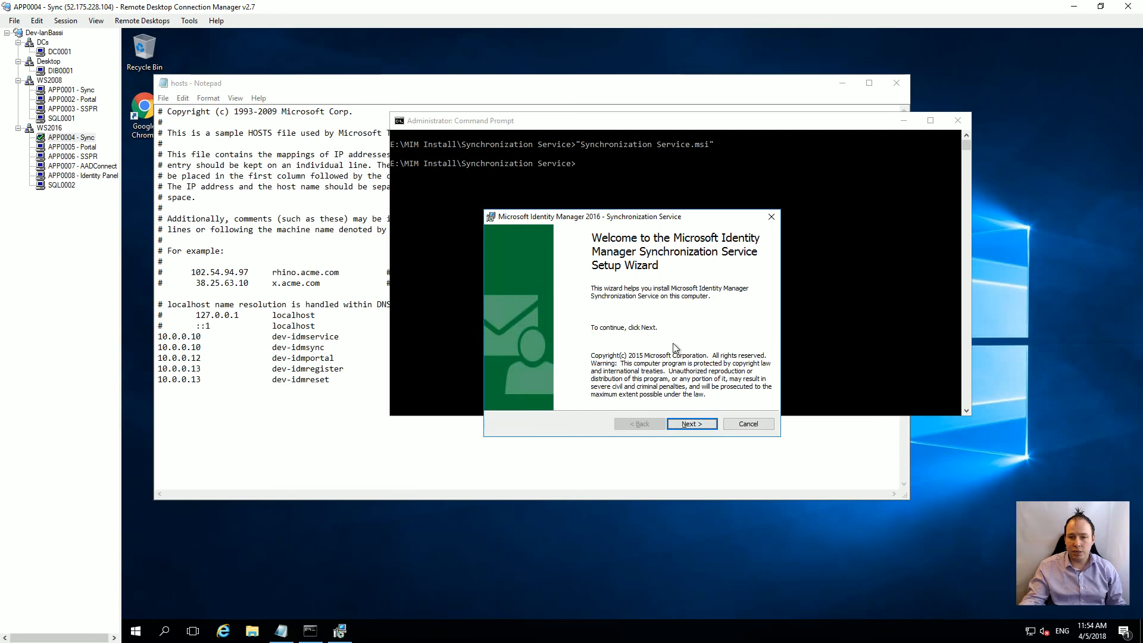
pyautogui.click(686, 423)
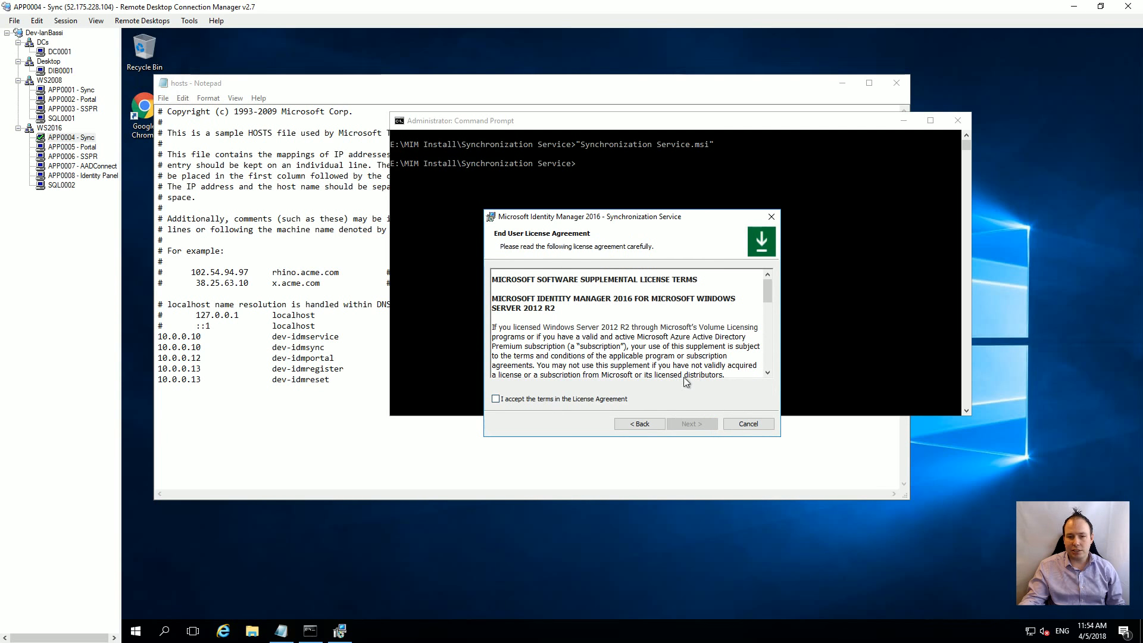
# Step: Accept the licence and set the install folder to E:\Program Files\Microsoft Forefront Identity Manager\2010\
pyautogui.click(566, 404)
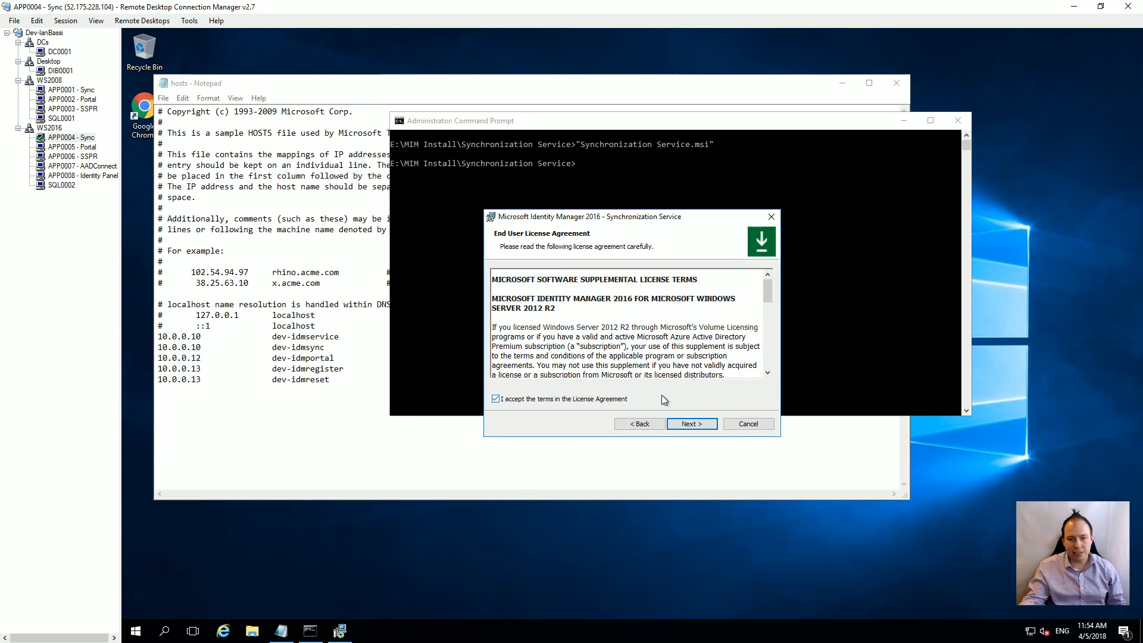
pyautogui.click(701, 424)
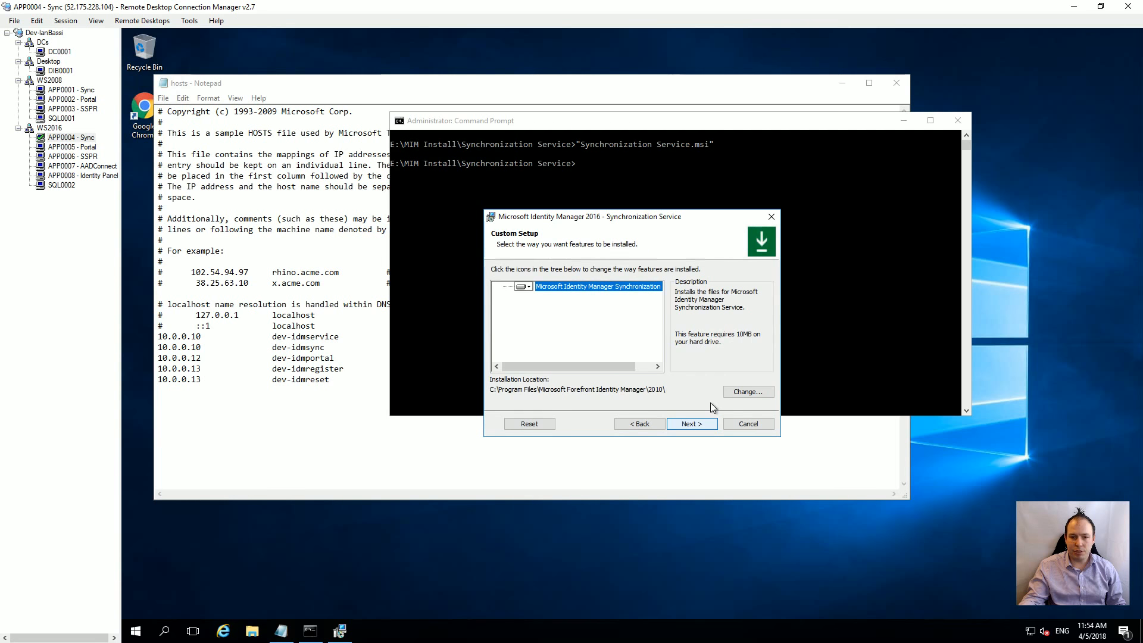
pyautogui.click(769, 391)
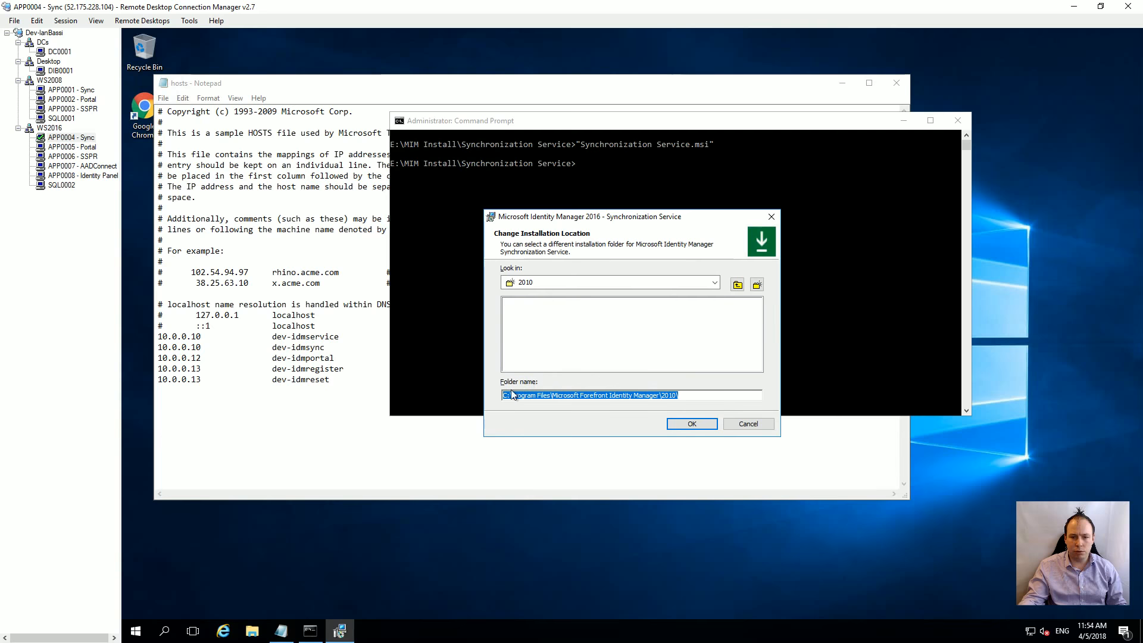
pyautogui.click(511, 393)
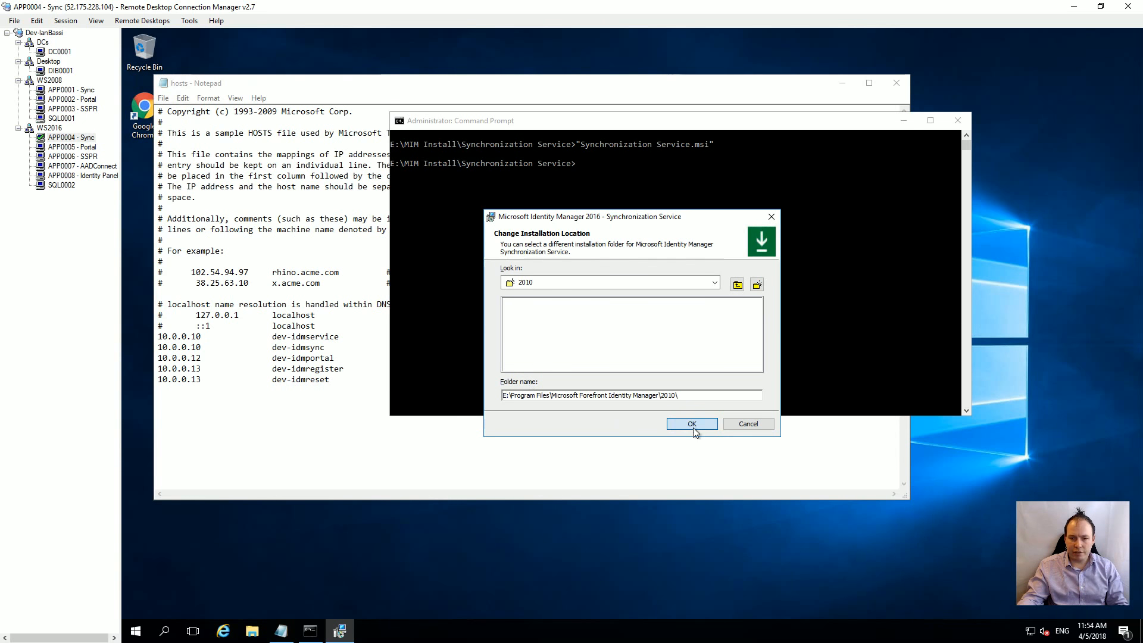
pyautogui.click(691, 424)
pyautogui.click(699, 428)
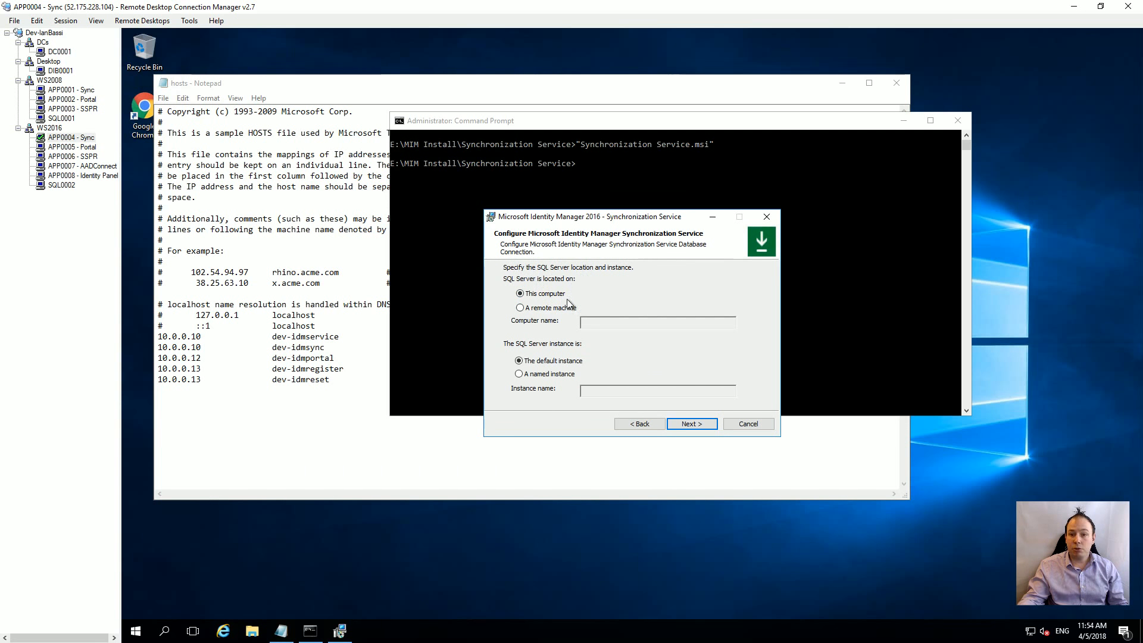
# Step: Use the default SQL Server instance on remote machine dev-idmsync
pyautogui.click(551, 308)
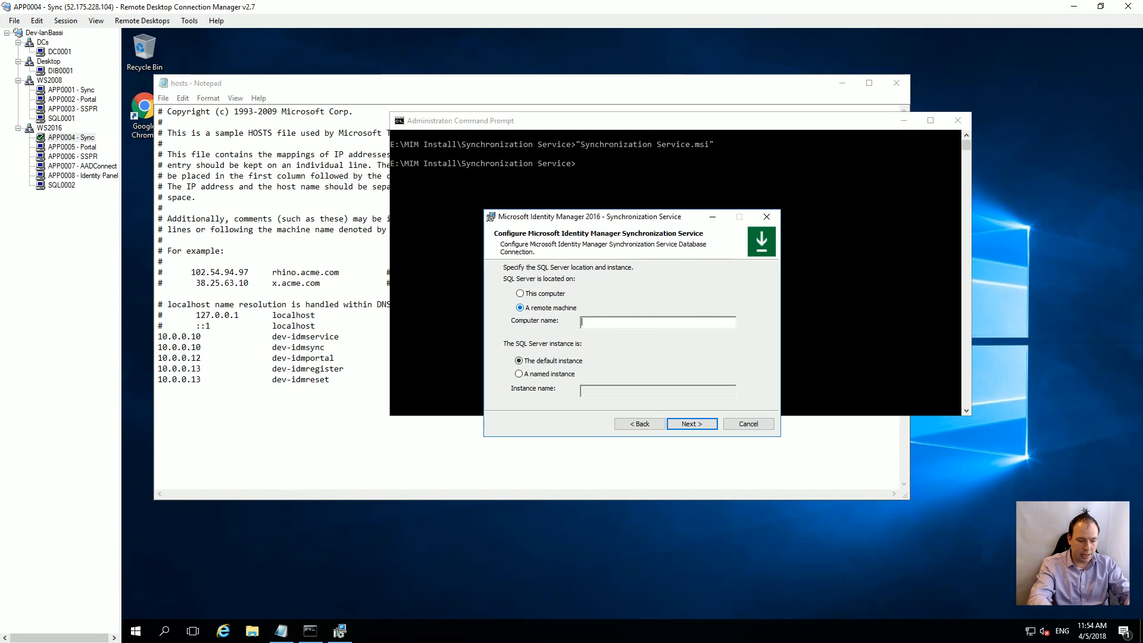
pyautogui.write('dev-idmsync')
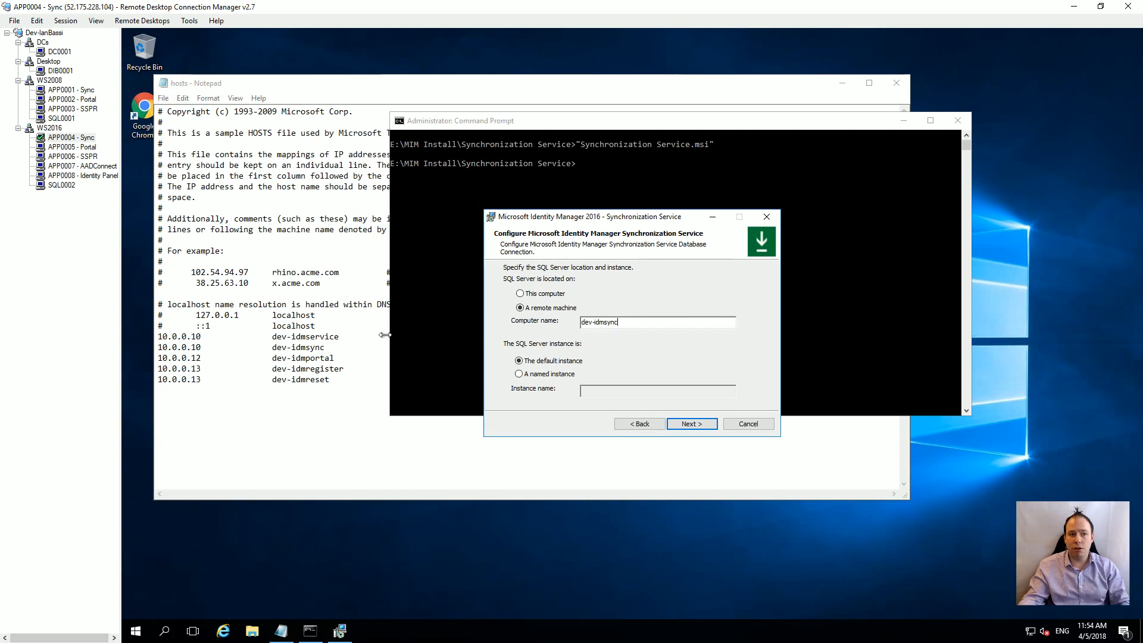
pyautogui.click(690, 425)
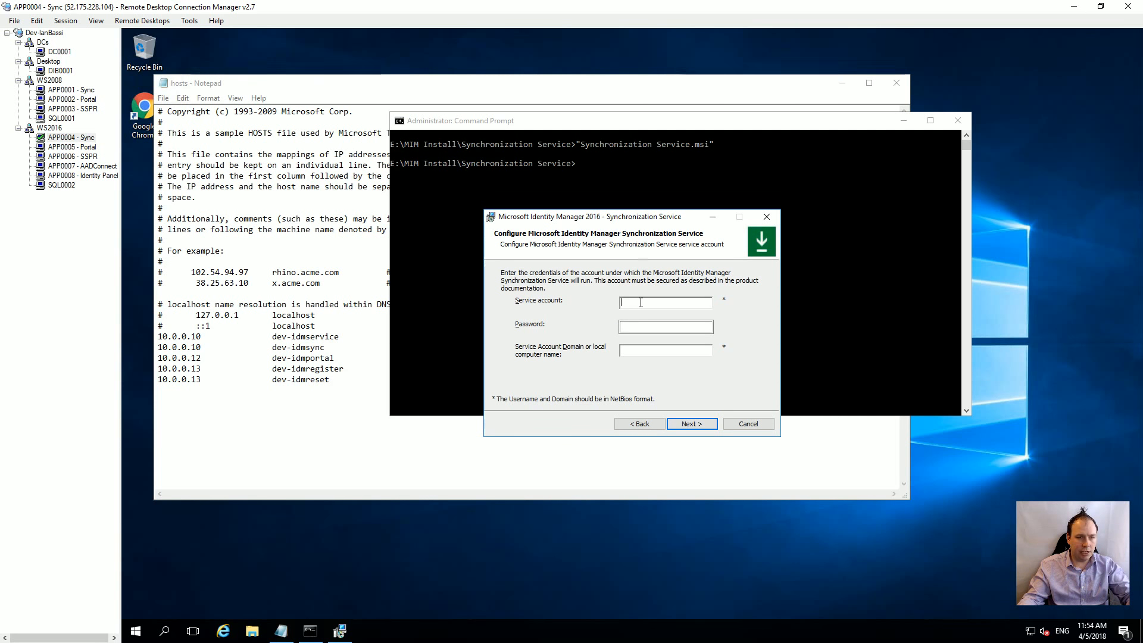
pyautogui.click(68, 90)
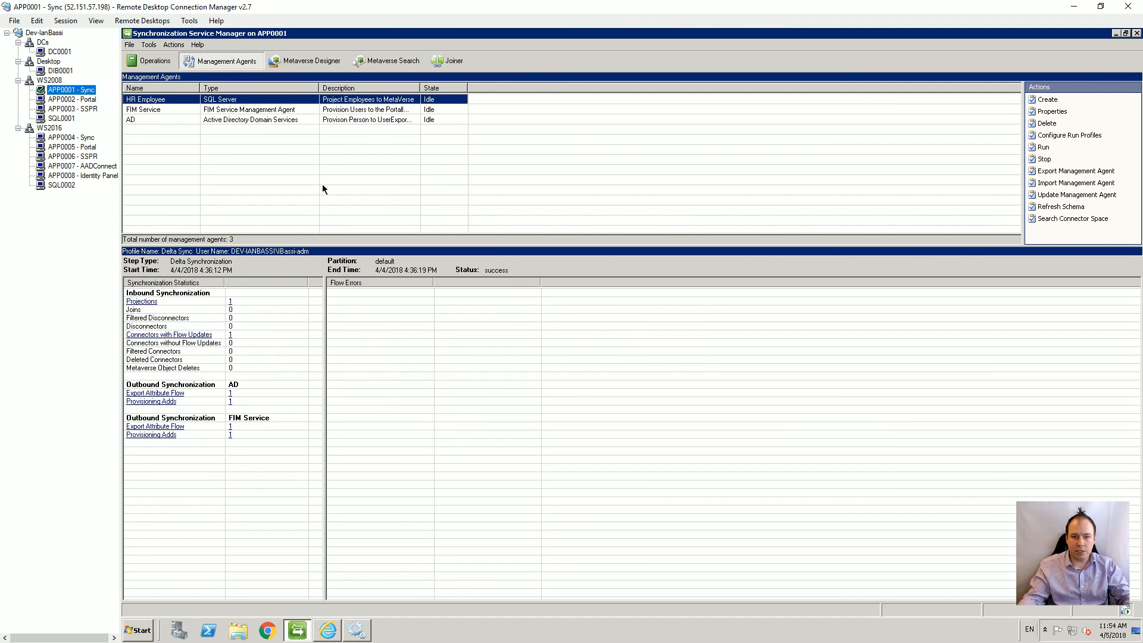
pyautogui.click(348, 628)
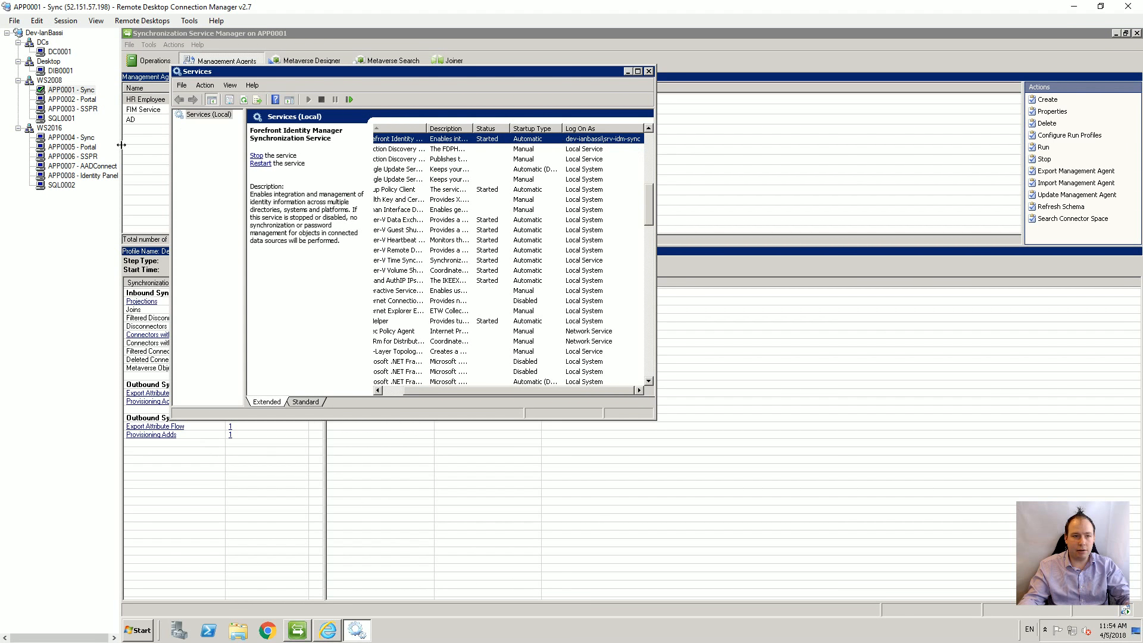
pyautogui.click(71, 137)
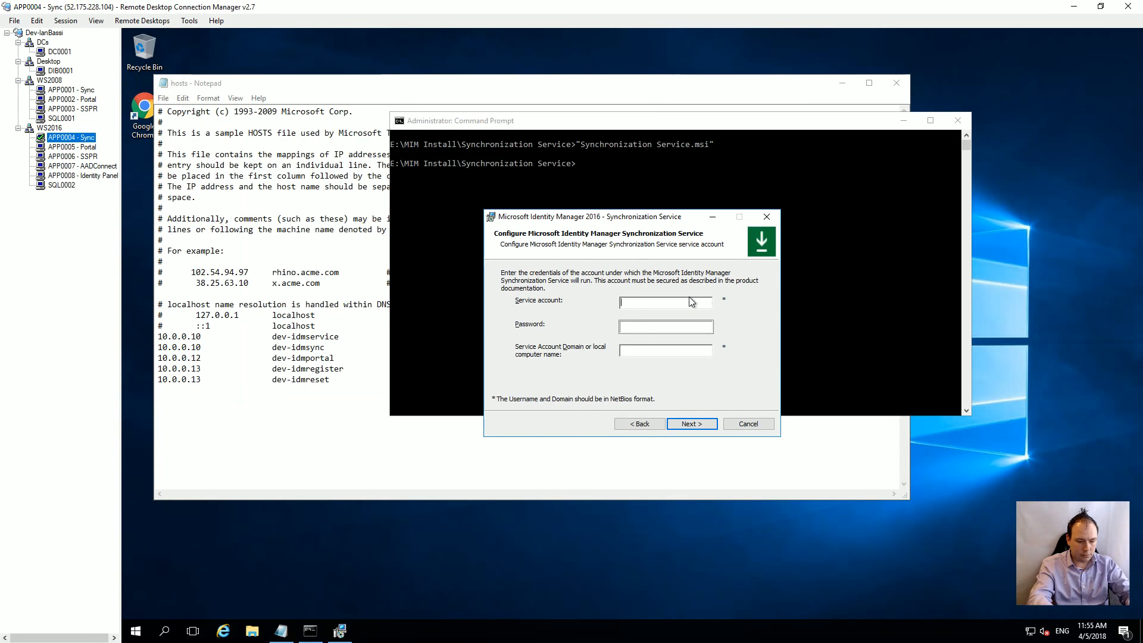
pyautogui.hotkey('ctrl', 'alt', 'Left')
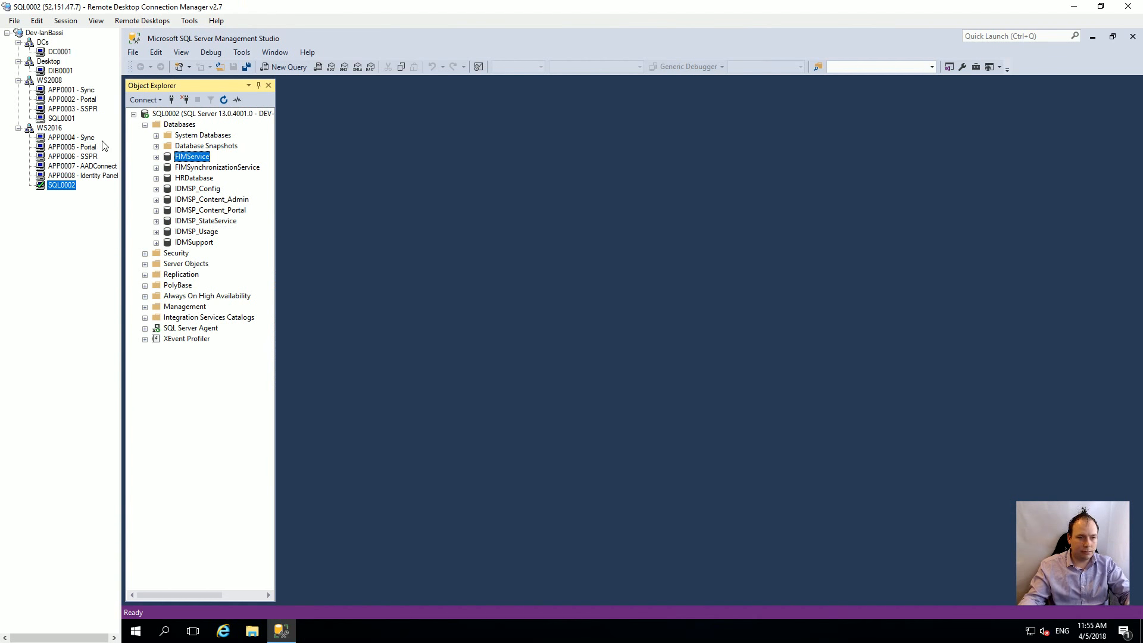
pyautogui.click(70, 139)
pyautogui.click(639, 304)
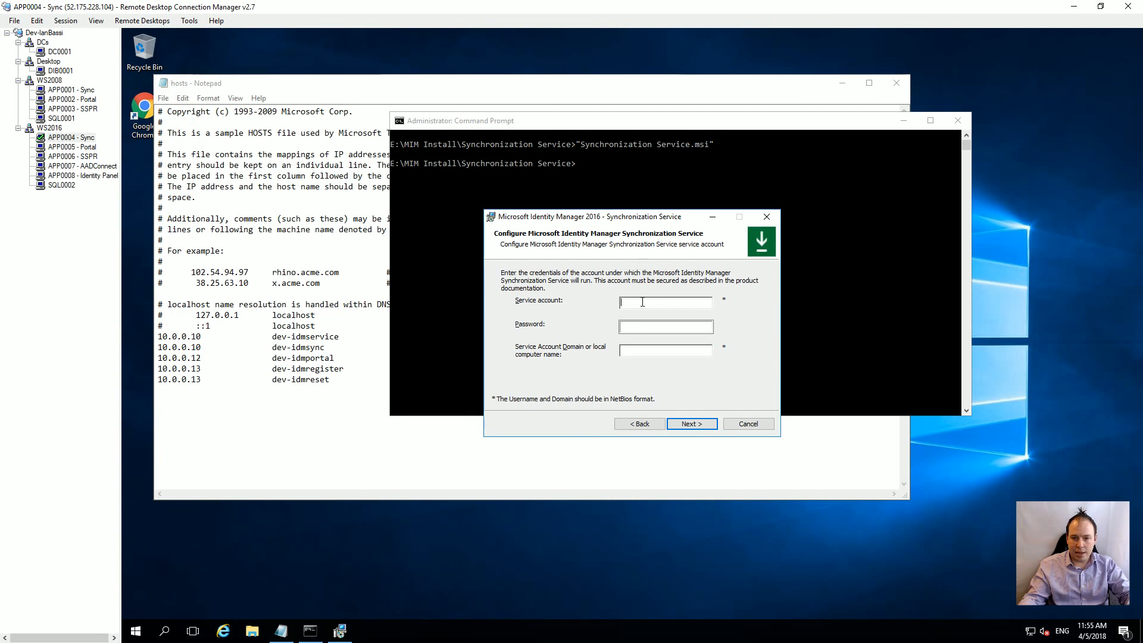
# Step: Enter srv-idm-sync as the service account, plus its password and domain
pyautogui.write('srv-')
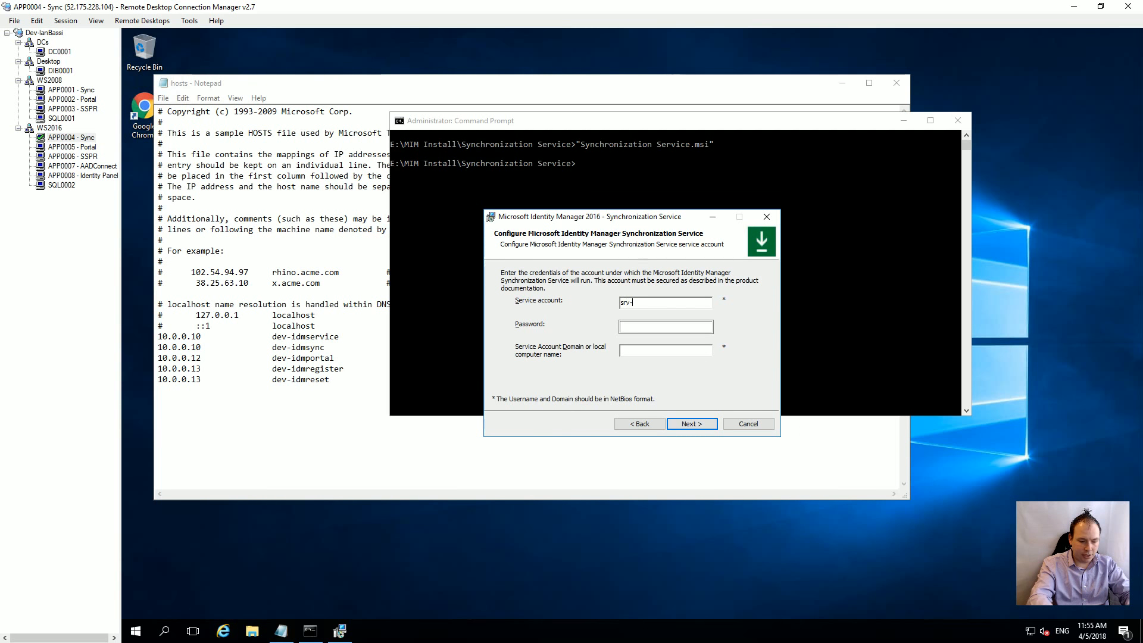
pyautogui.write('idm-sync')
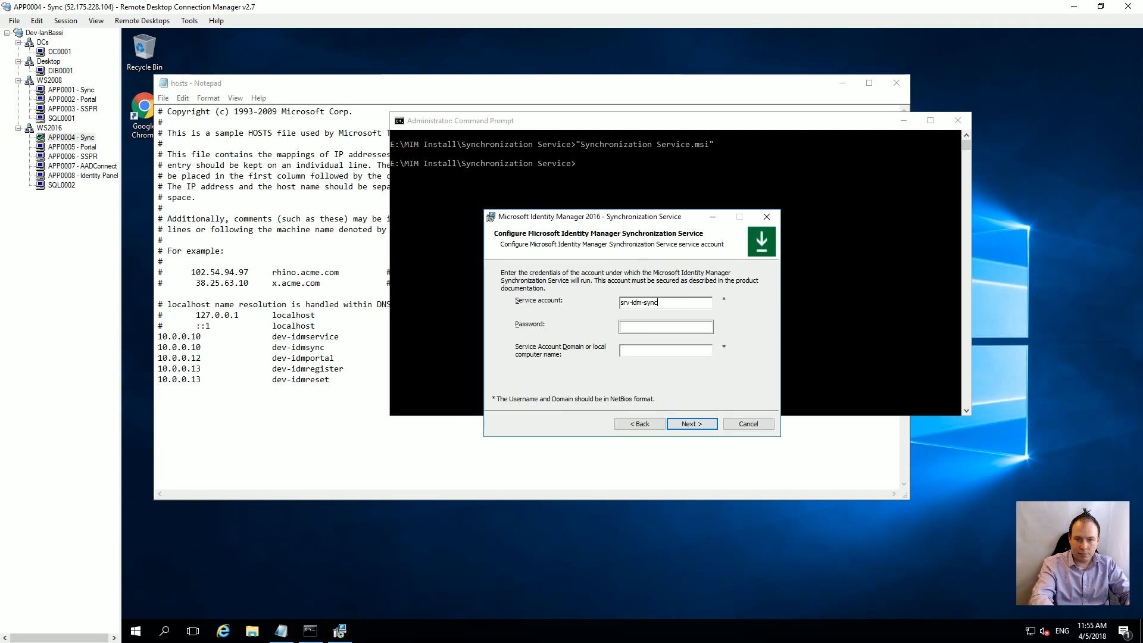
pyautogui.press('Tab')
pyautogui.write('••')
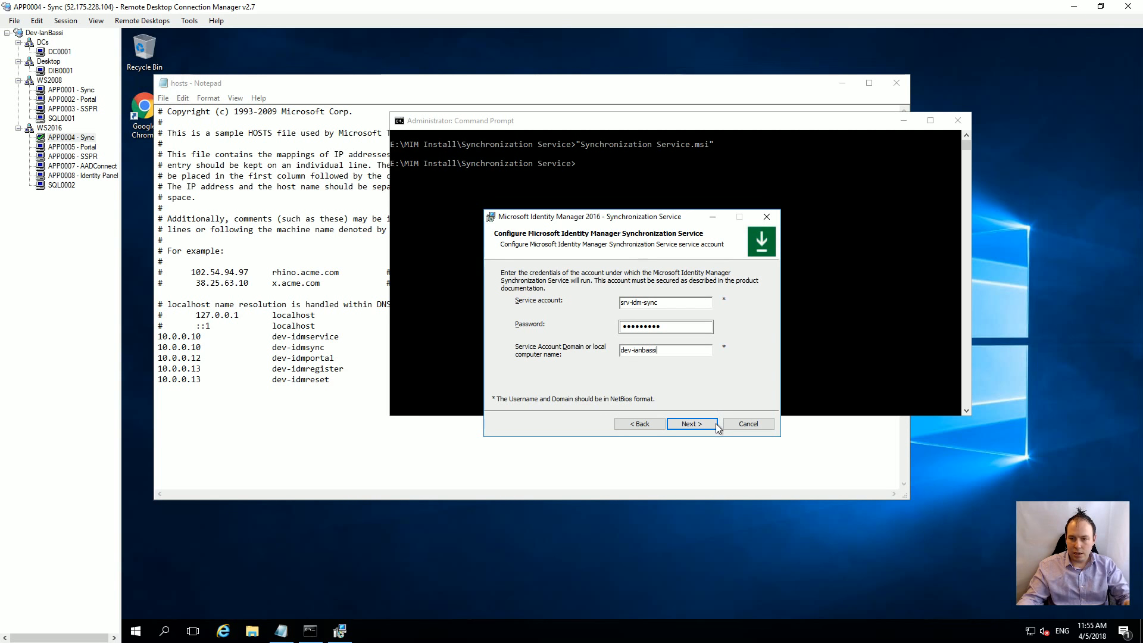
pyautogui.click(690, 423)
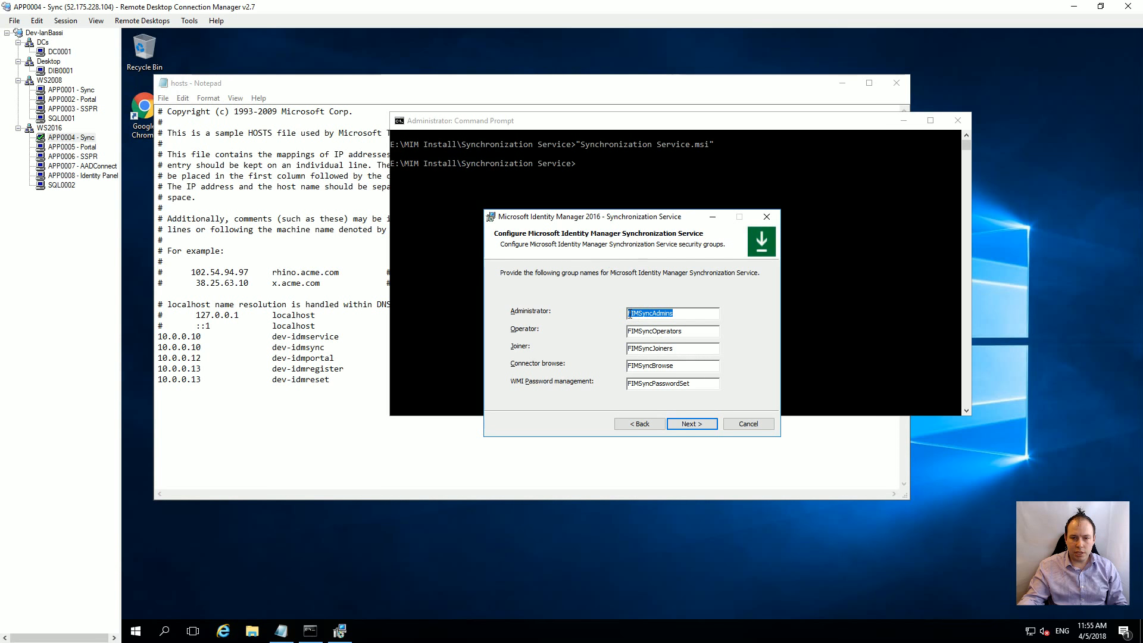
# Step: Add the domain prefix to the Administrator, Operator, Joiner and Connector browse group names
pyautogui.click(687, 309)
pyautogui.write('dev')
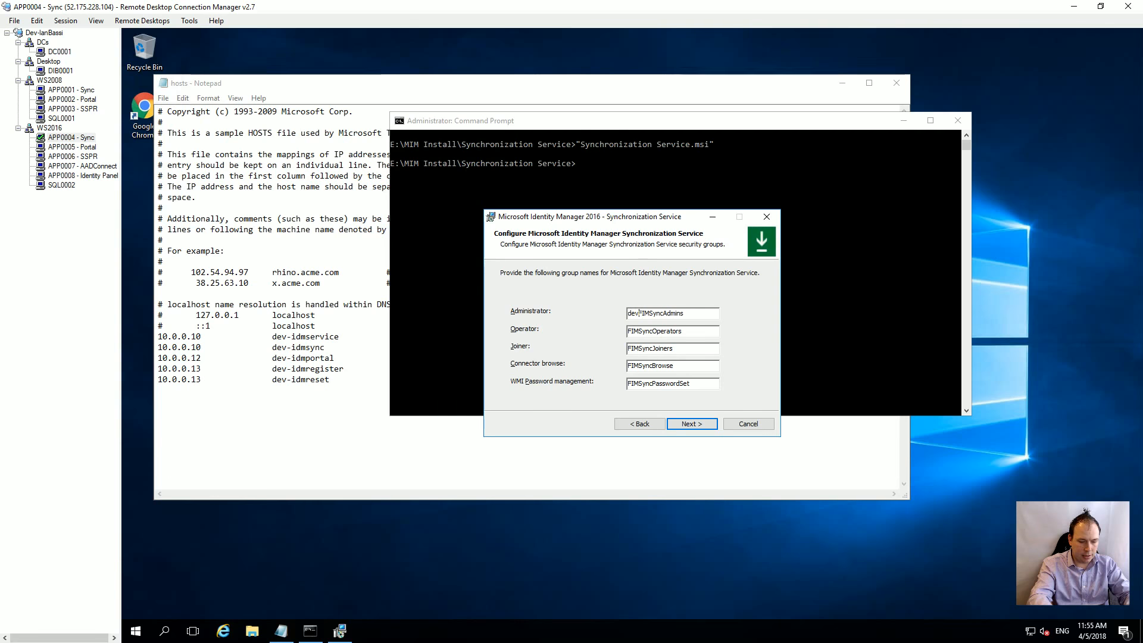
pyautogui.write('-ianbassi\\')
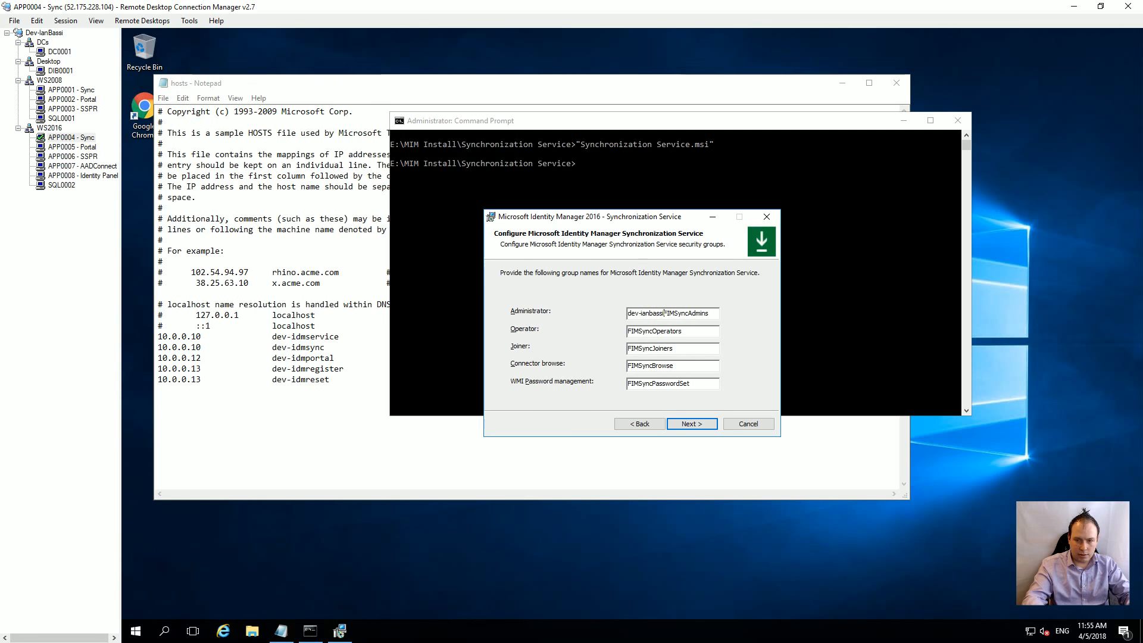
pyautogui.hotkey('shift', 'Left')
pyautogui.hotkey('shift', 'Left')
pyautogui.hotkey('shift', 'Left')
pyautogui.hotkey('shift', 'Left')
pyautogui.hotkey('shift', 'Left')
pyautogui.hotkey('shift', 'Left')
pyautogui.hotkey('shift', 'Left')
pyautogui.hotkey('shift', 'Left')
pyautogui.hotkey('shift', 'Left')
pyautogui.hotkey('shift', 'Left')
pyautogui.hotkey('shift', 'Left')
pyautogui.hotkey('shift', 'Left')
pyautogui.hotkey('shift', 'Left')
pyautogui.hotkey('ctrl', 'c')
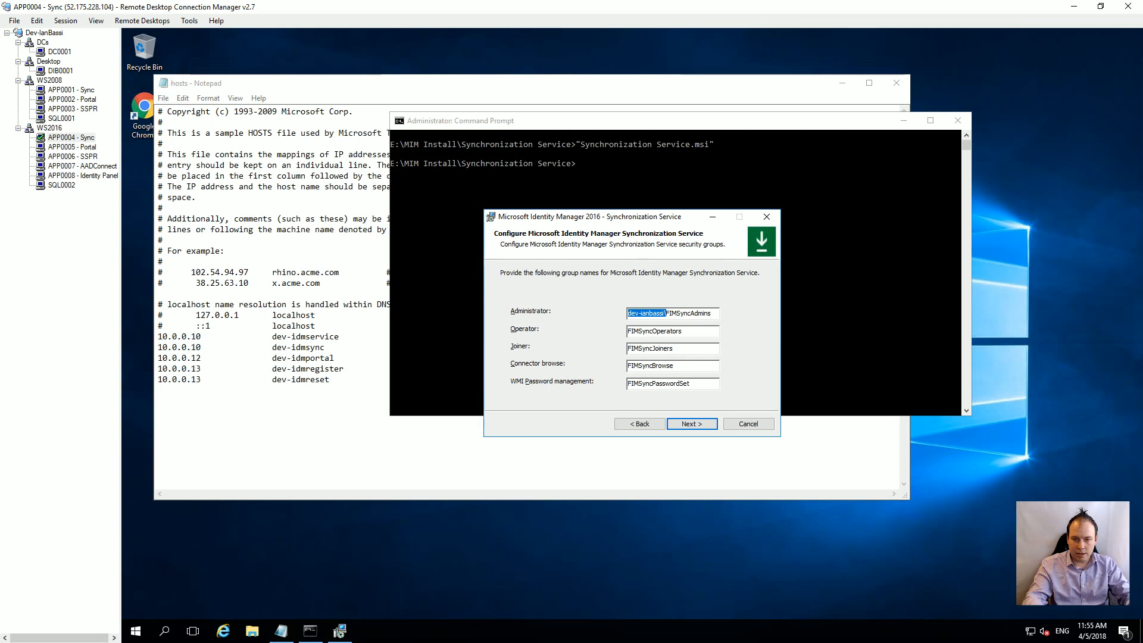
pyautogui.click(633, 331)
pyautogui.hotkey('ctrl', 'v')
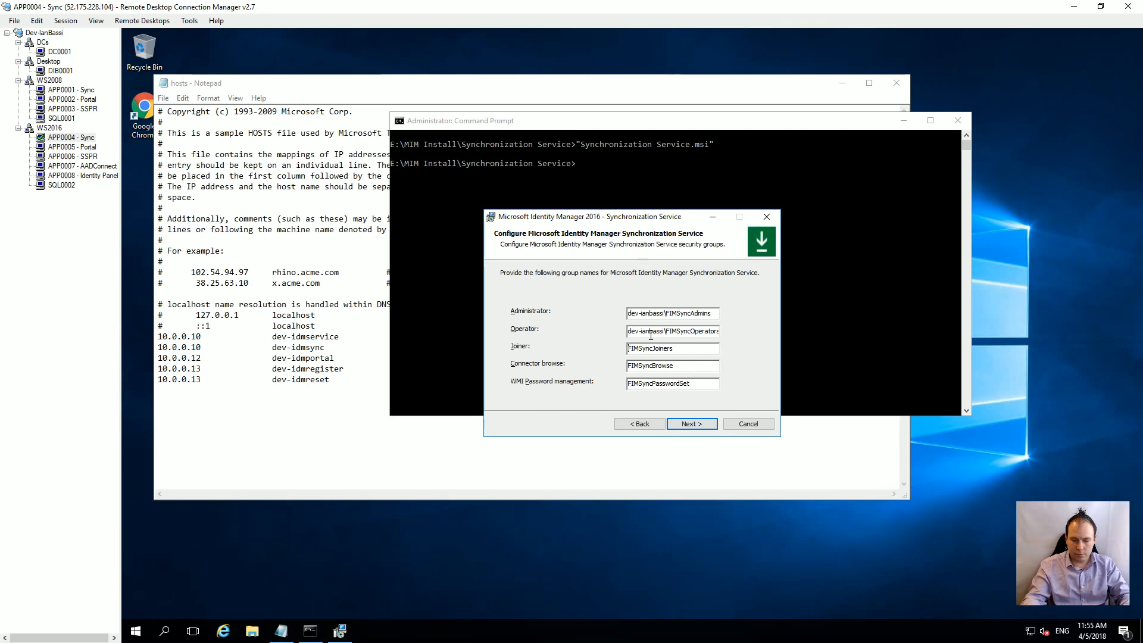
pyautogui.hotkey('ctrl', 'v')
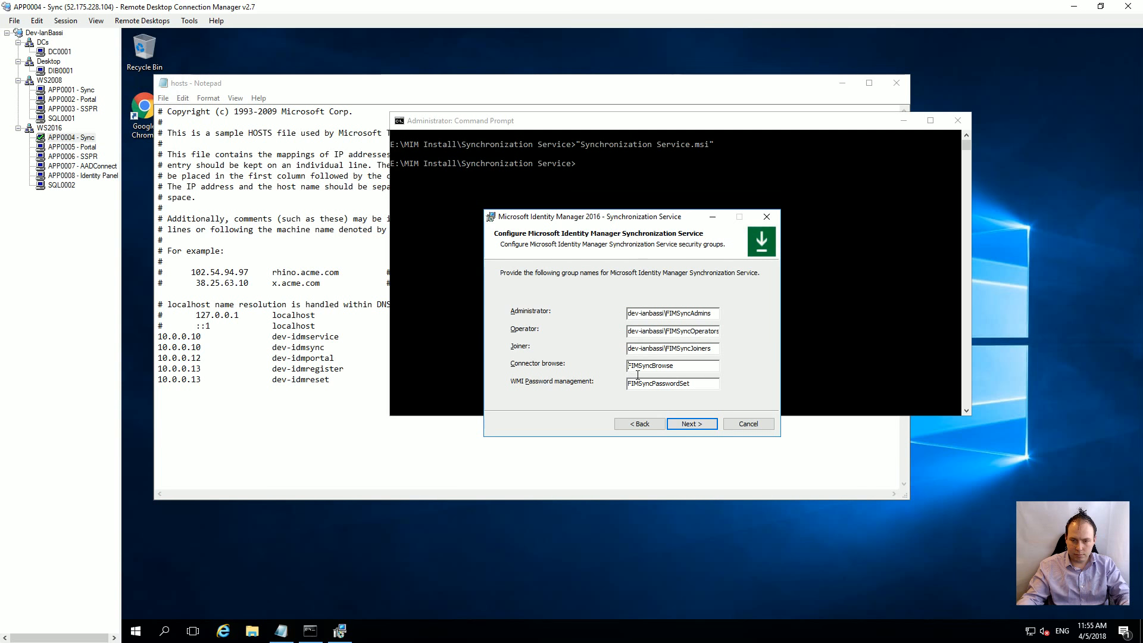
pyautogui.hotkey('ctrl', 'v')
pyautogui.hotkey('ctrl', 'v')
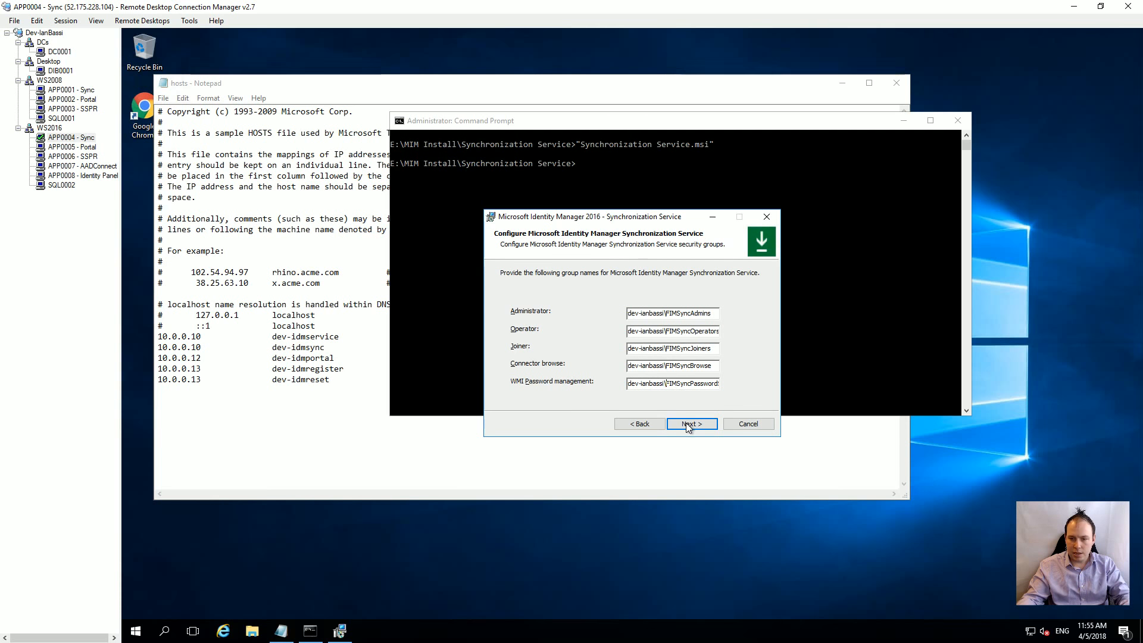
pyautogui.click(684, 422)
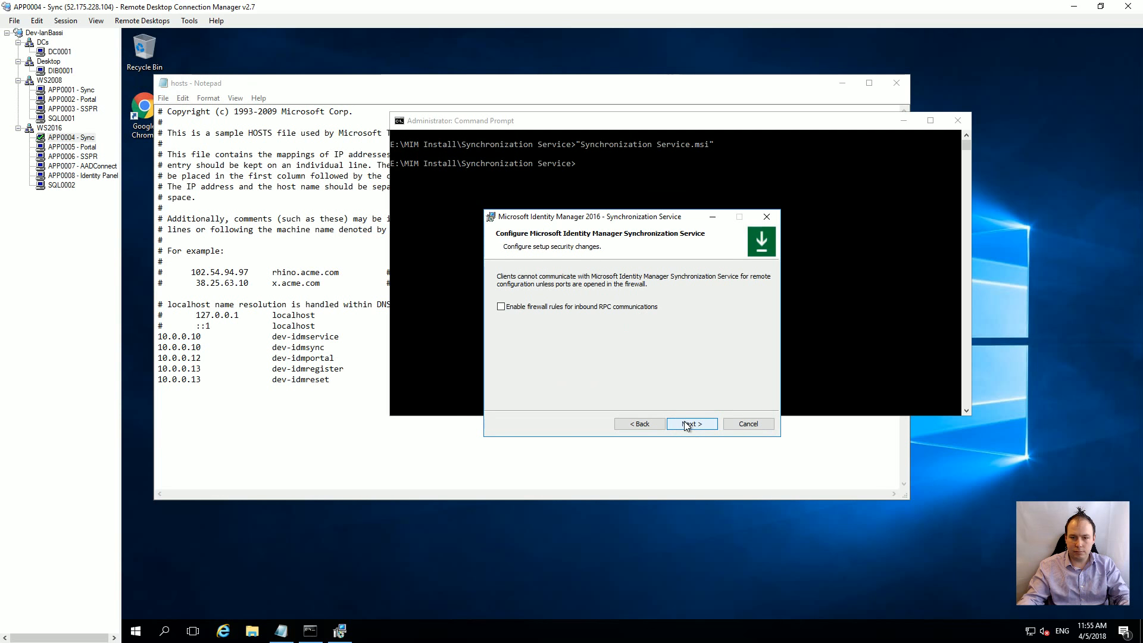
# Step: Enable firewall rules for inbound RPC communications and begin the installation
pyautogui.click(620, 308)
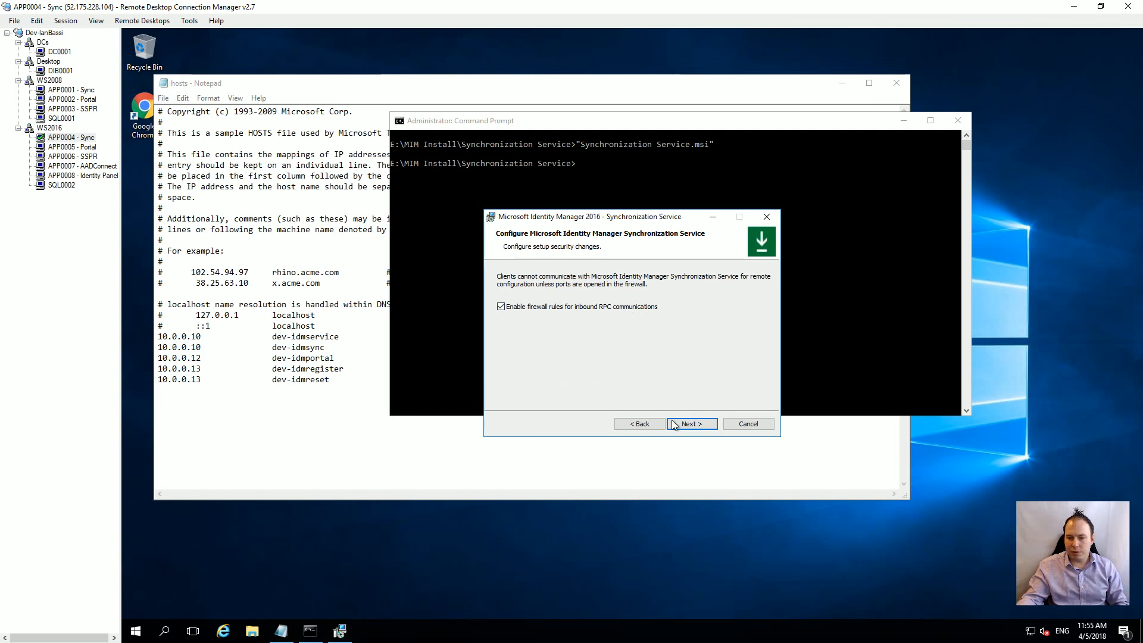
pyautogui.click(694, 424)
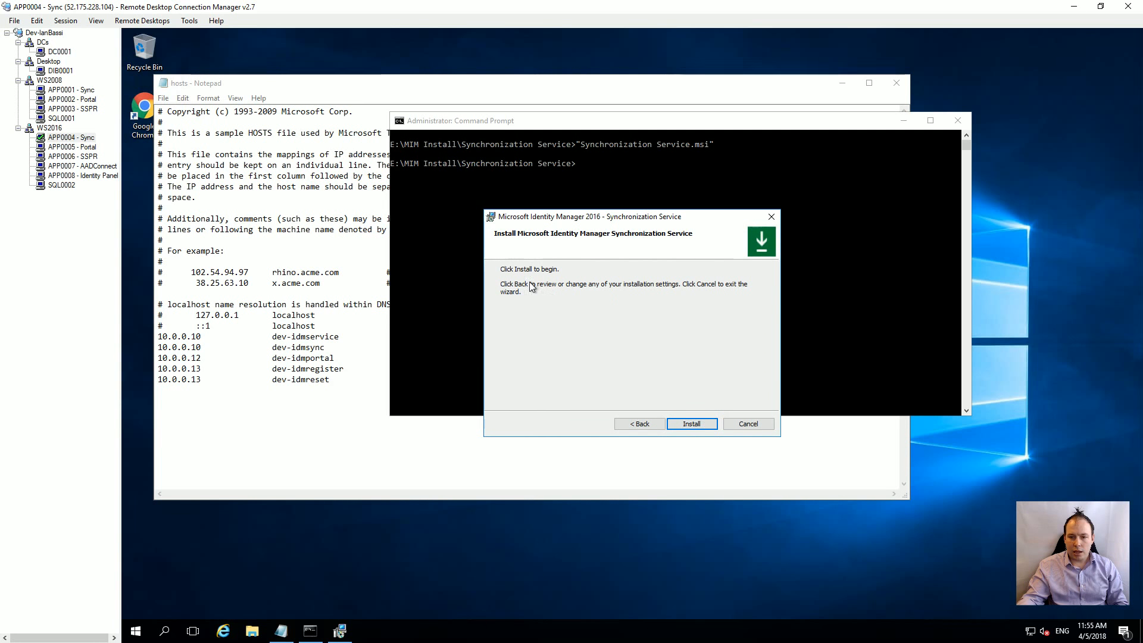
pyautogui.click(700, 424)
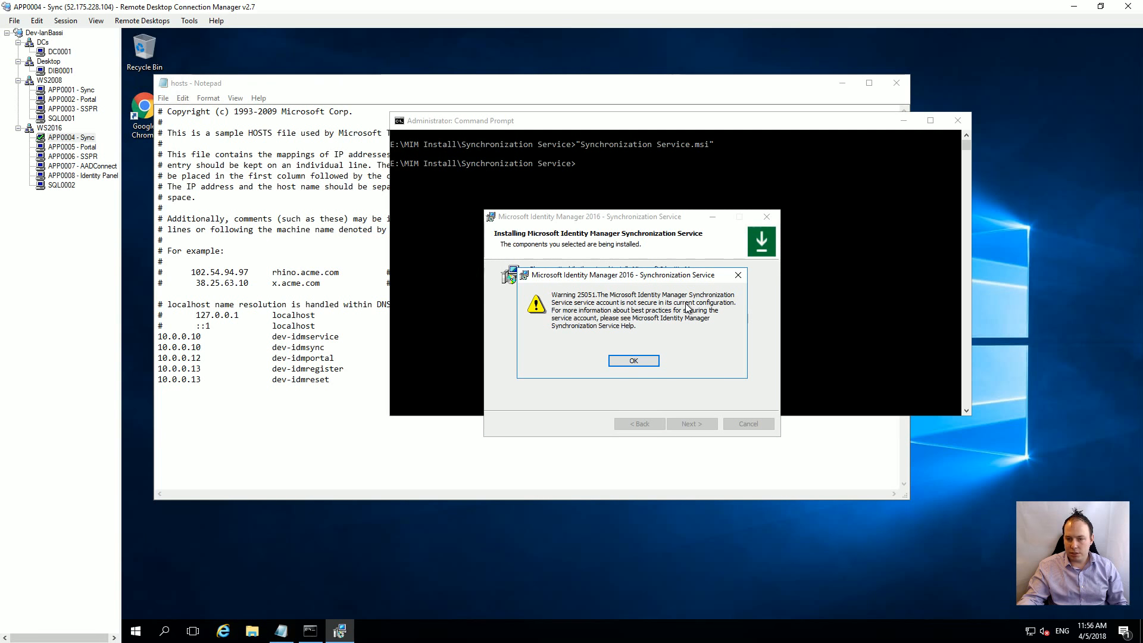
# Step: Dismiss warning 25051 about the service account and agree to upgrade the existing database
pyautogui.click(633, 360)
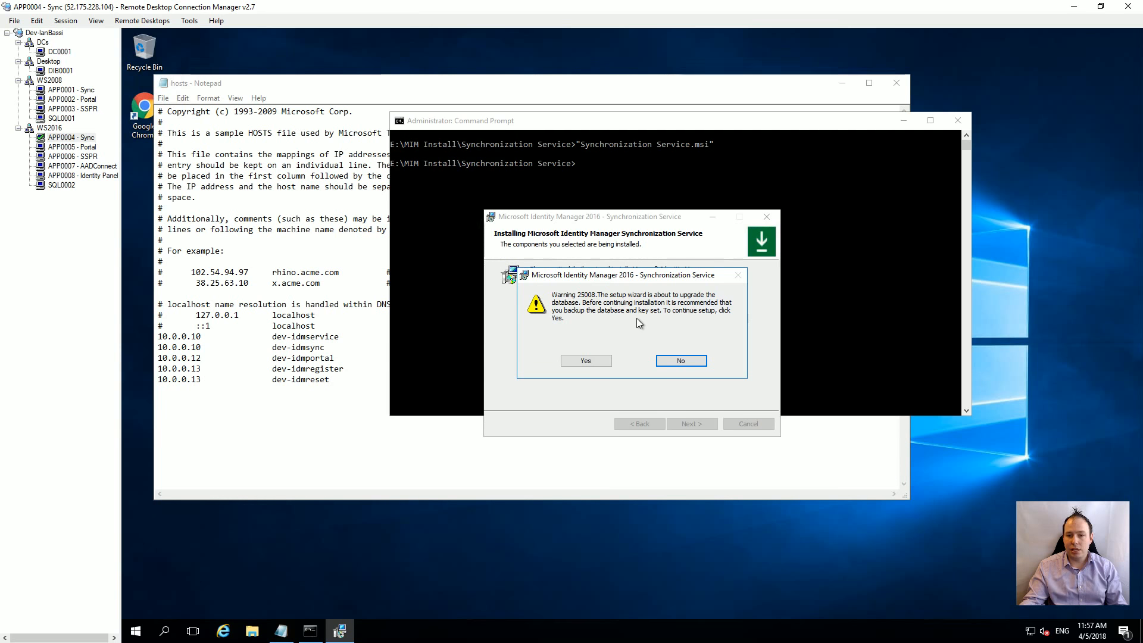
pyautogui.click(585, 360)
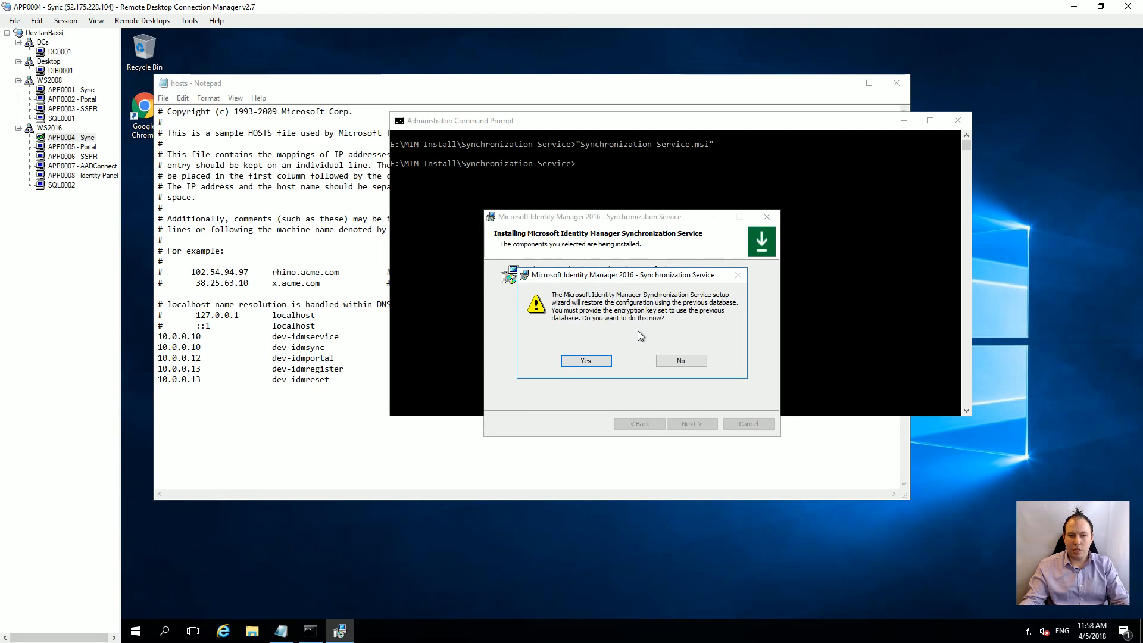
# Step: Switch to the APP0001 server session while installation proceeds
pyautogui.click(69, 90)
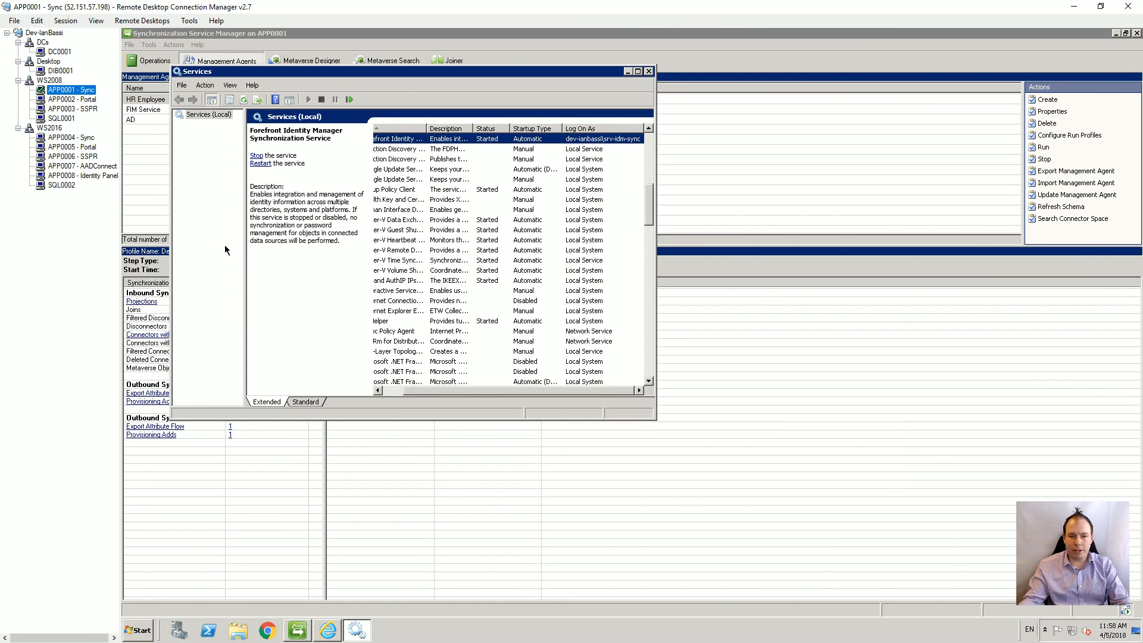
# Step: Copy FIM2010R2Key.bin from APP0001's E:\FIMBackupKey and begin pasting it onto APP0004's desktop
pyautogui.click(238, 636)
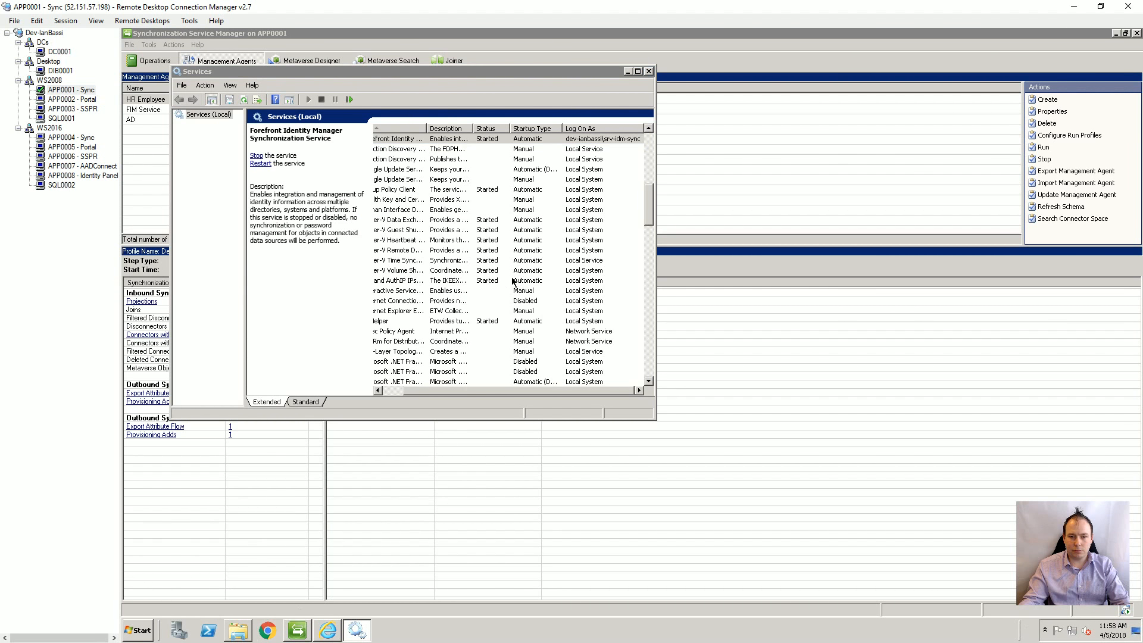
pyautogui.click(373, 360)
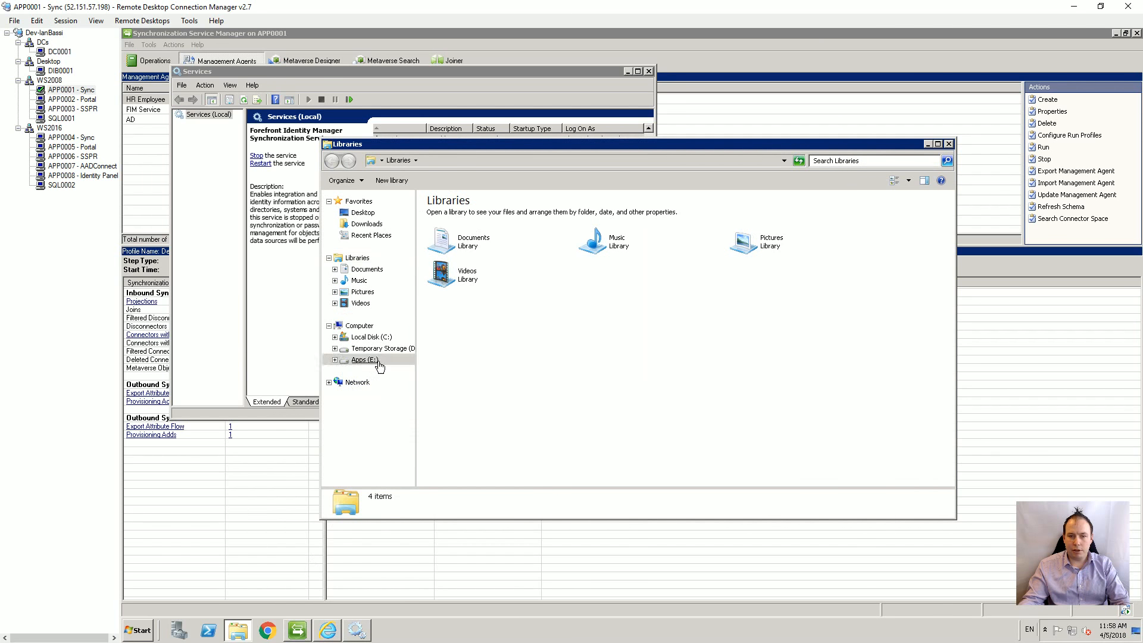
pyautogui.doubleClick(463, 228)
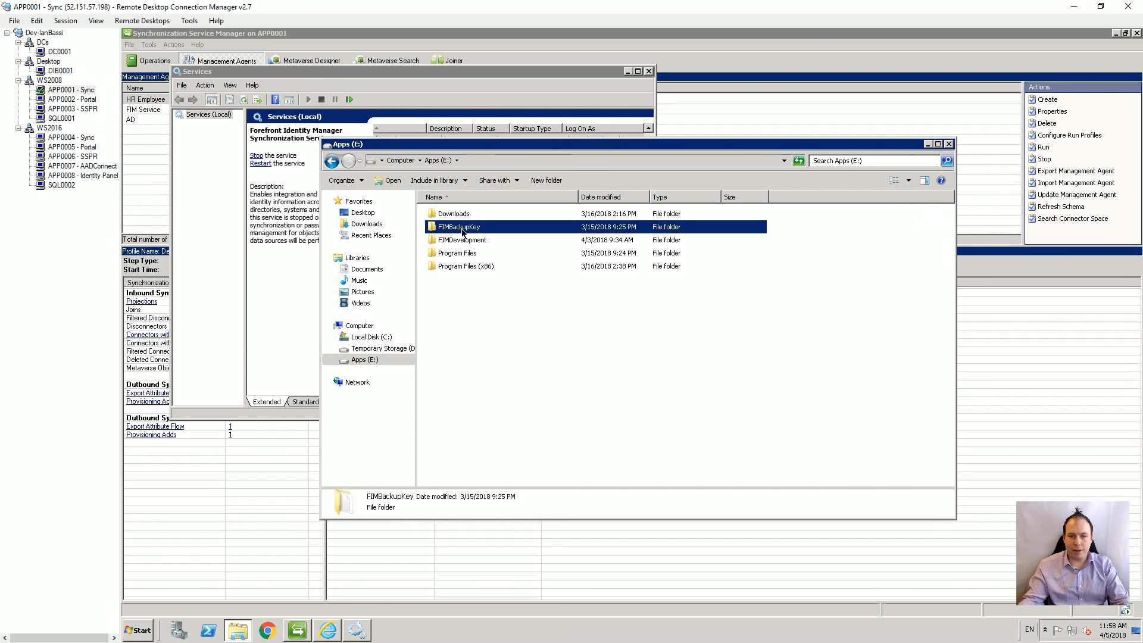
pyautogui.click(467, 214)
pyautogui.rightClick(466, 214)
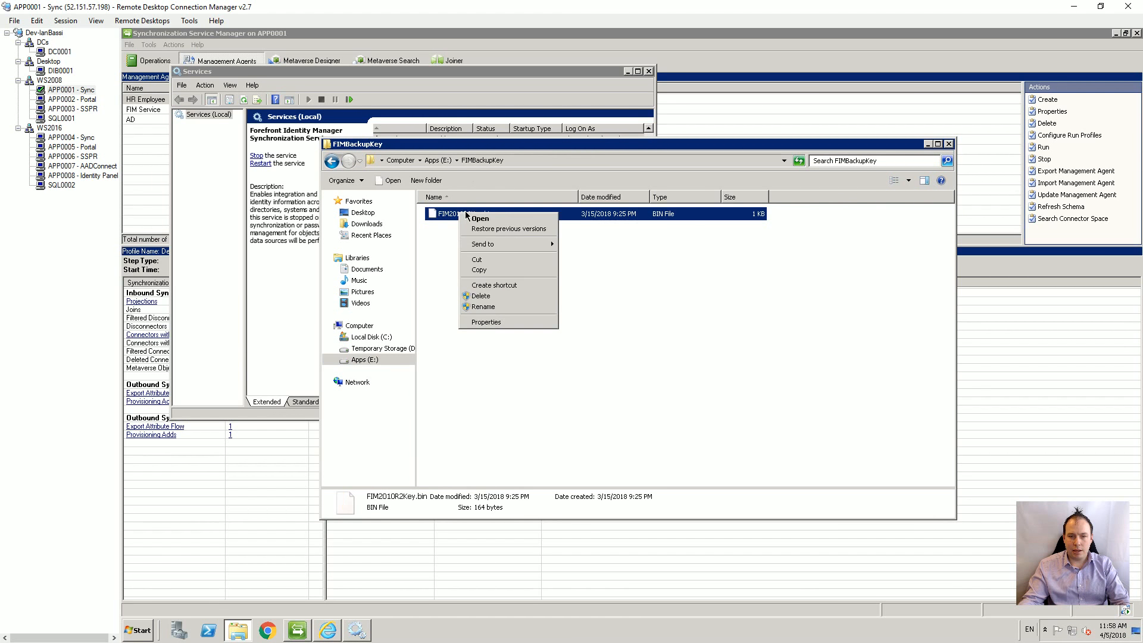
pyautogui.click(479, 269)
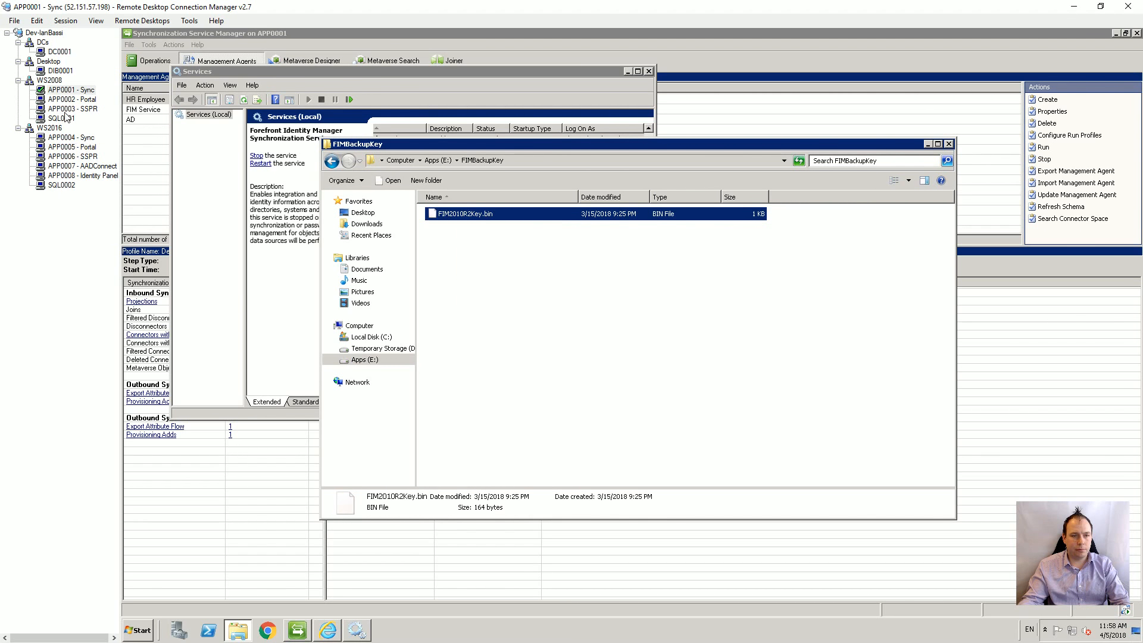
pyautogui.click(71, 137)
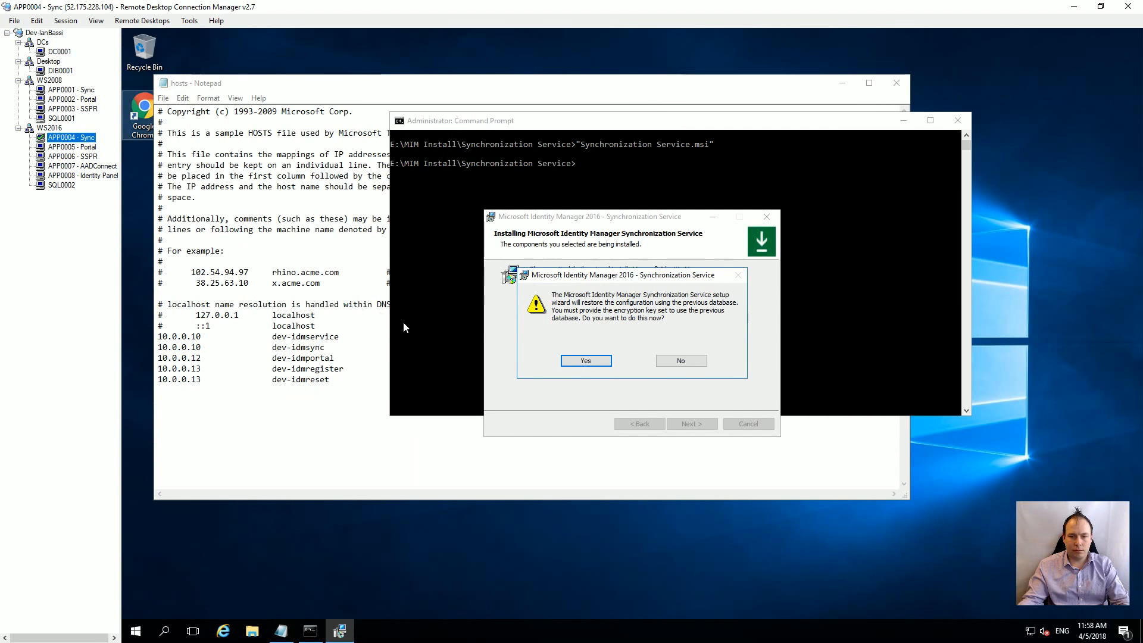
pyautogui.rightClick(259, 529)
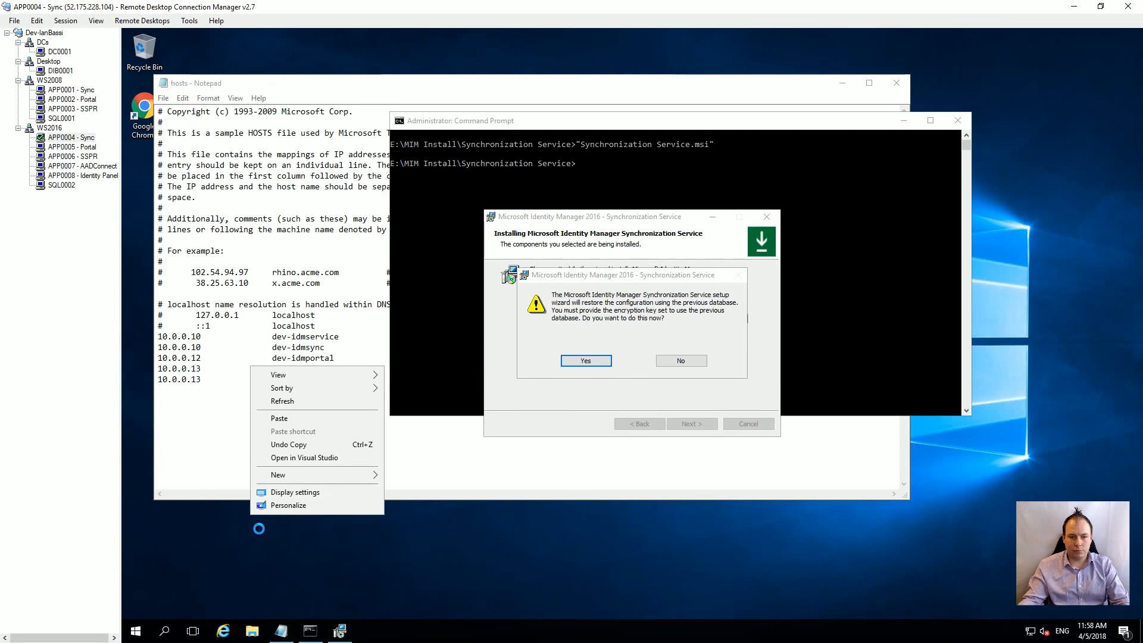
# Step: Paste the key file onto the desktop, move the hosts window aside, and return to the installer
pyautogui.click(285, 418)
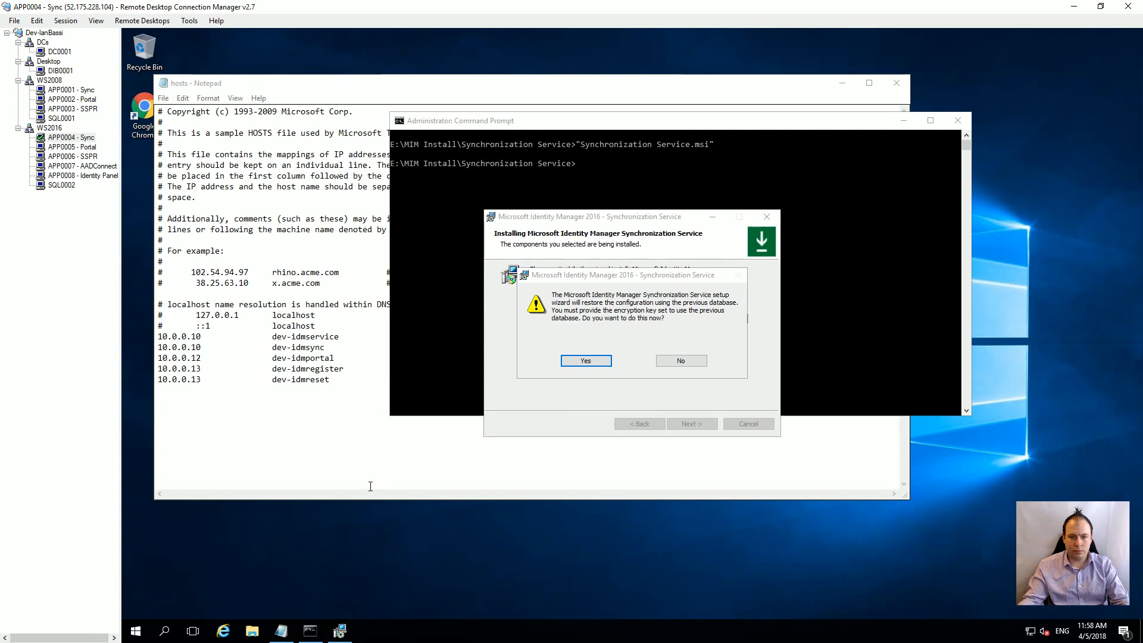
pyautogui.moveTo(369, 87); pyautogui.dragTo(946, 75)
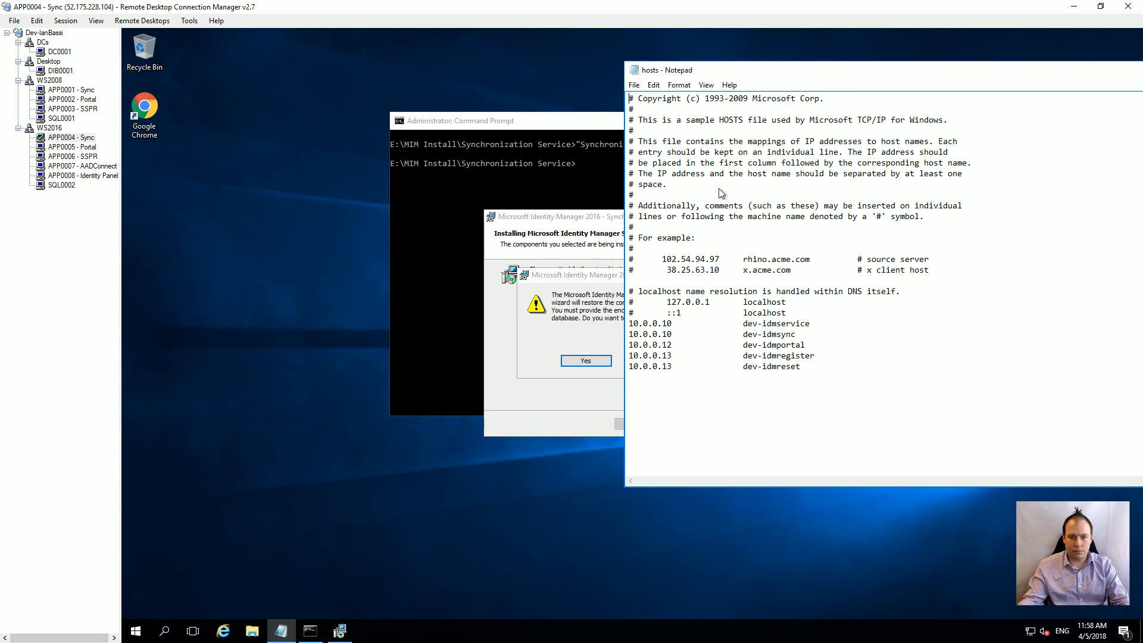
pyautogui.click(565, 280)
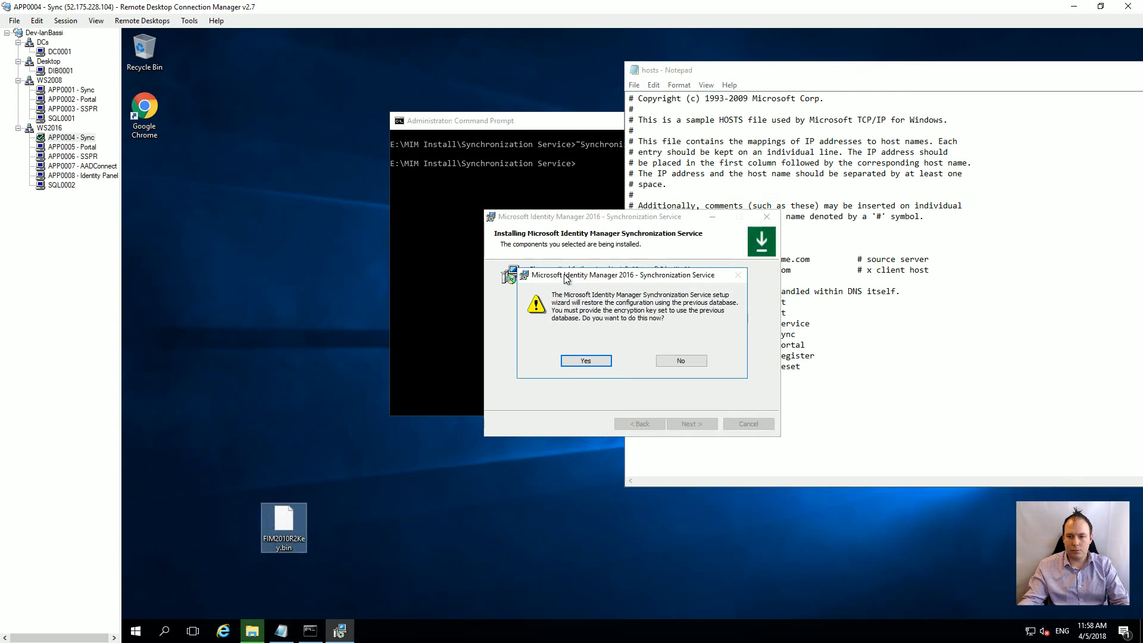
# Step: Restore the previous database with Desktop\FIM2010R2Key.bin, let installation complete, and finish the wizard
pyautogui.click(574, 362)
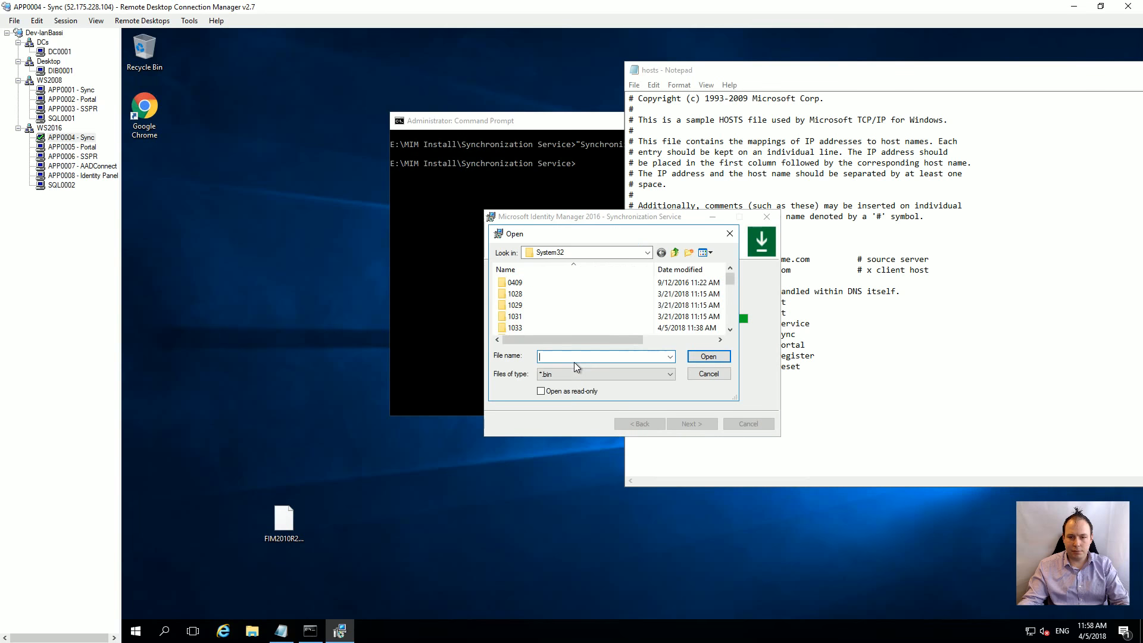
pyautogui.click(647, 252)
pyautogui.click(565, 266)
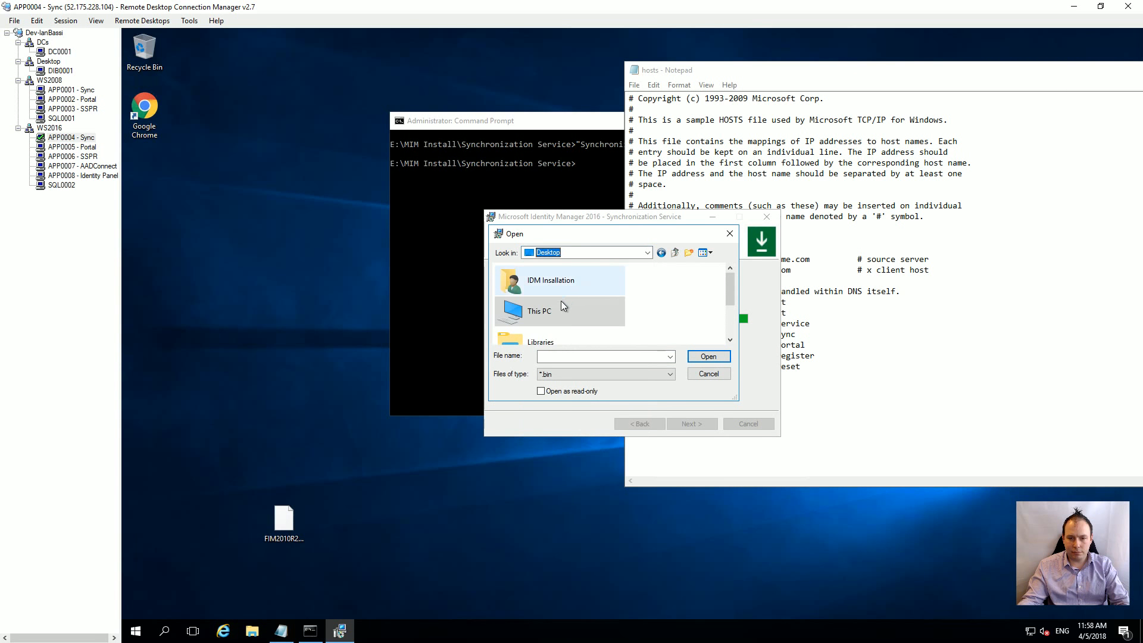
pyautogui.moveTo(726, 300); pyautogui.dragTo(732, 332)
pyautogui.click(556, 329)
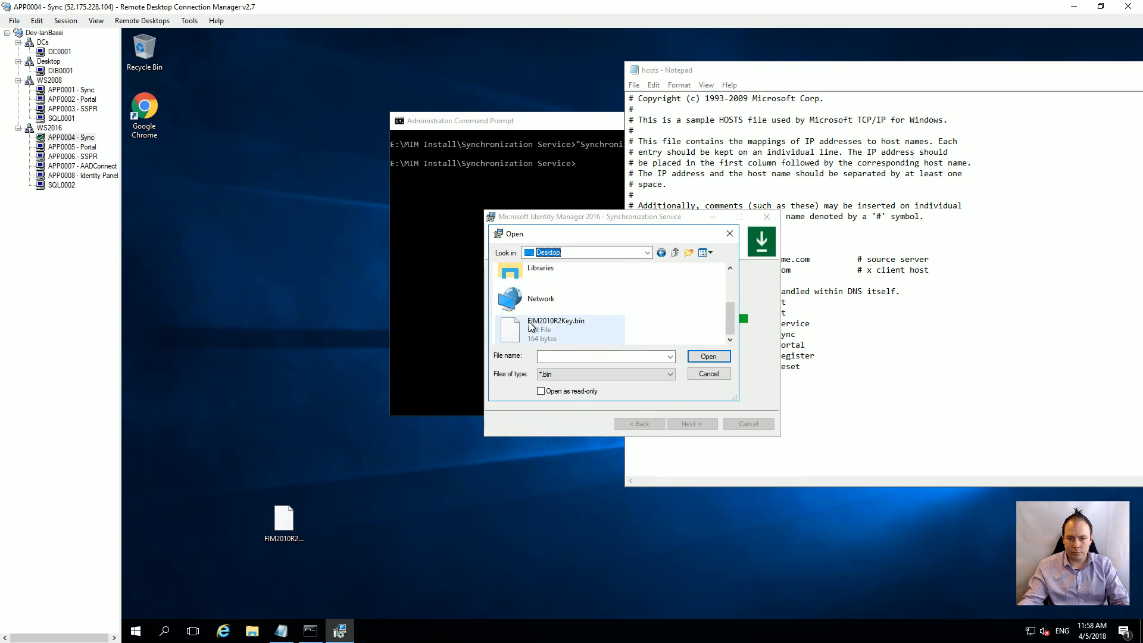
pyautogui.click(708, 357)
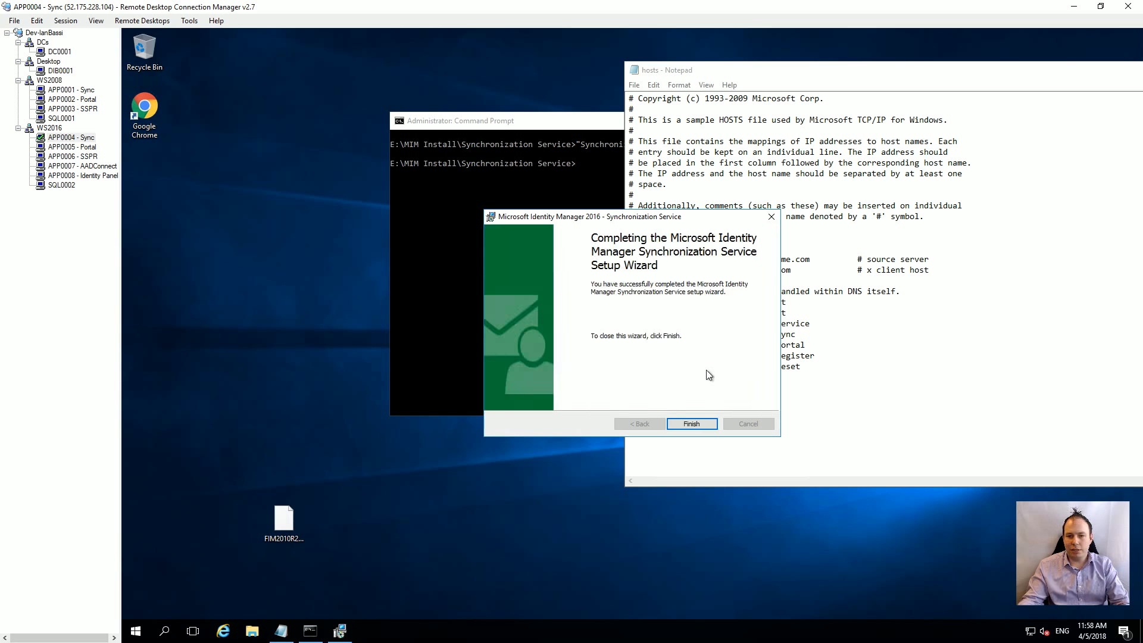
pyautogui.click(692, 424)
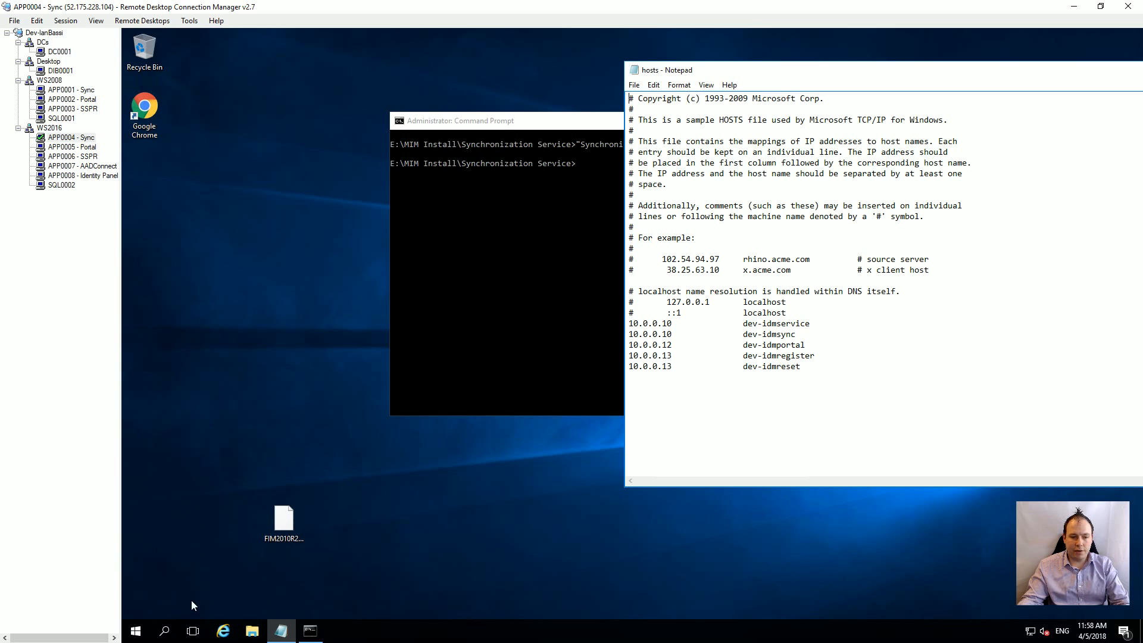
# Step: Browse the Start menu's installed app list, then close it
pyautogui.click(135, 630)
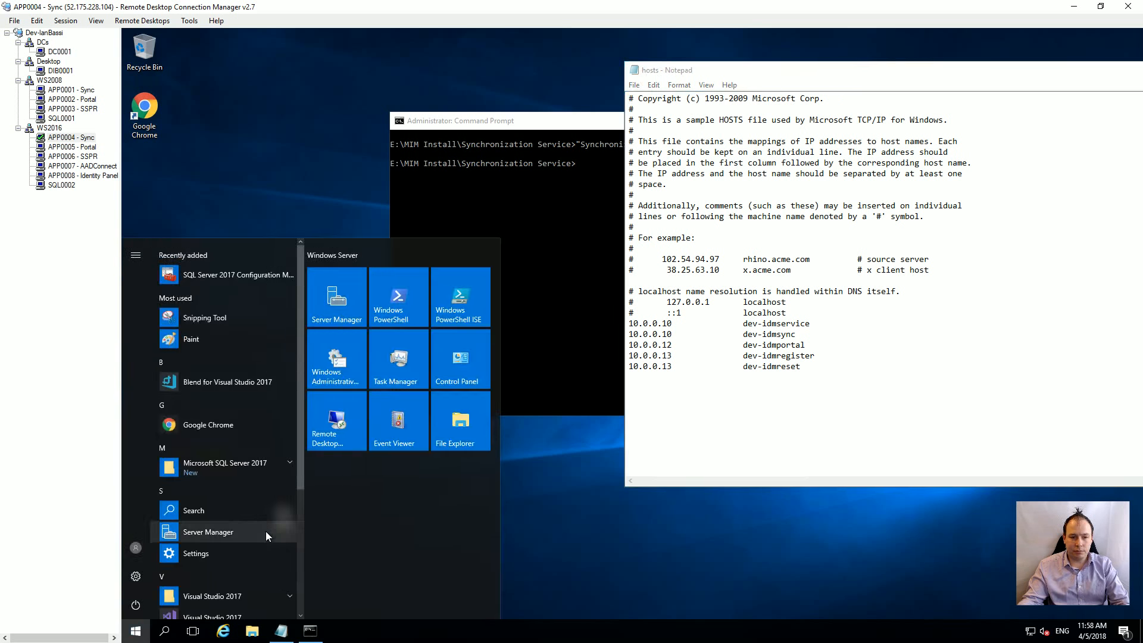
pyautogui.scroll(-3, 250, 534)
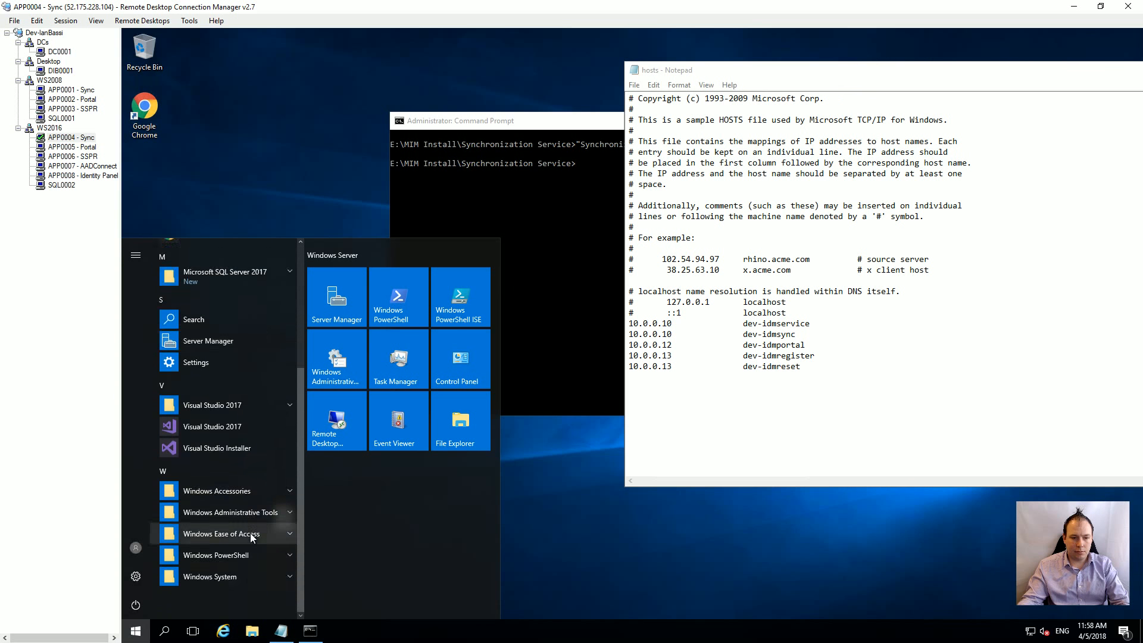
pyautogui.scroll(1, 274, 548)
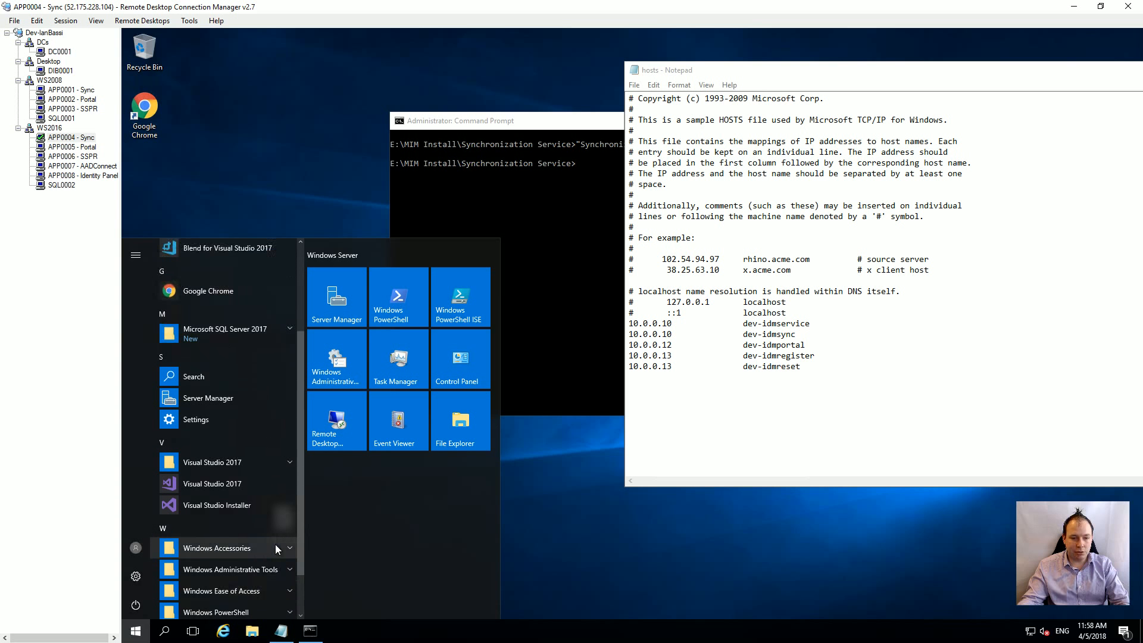
pyautogui.scroll(-1, 275, 544)
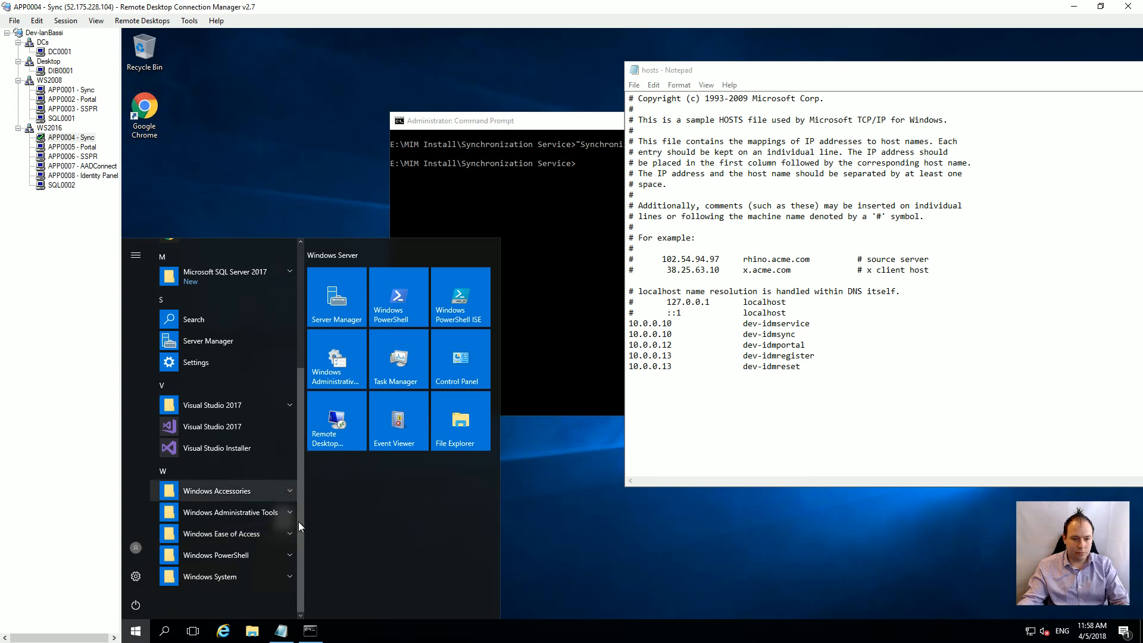
pyautogui.click(298, 352)
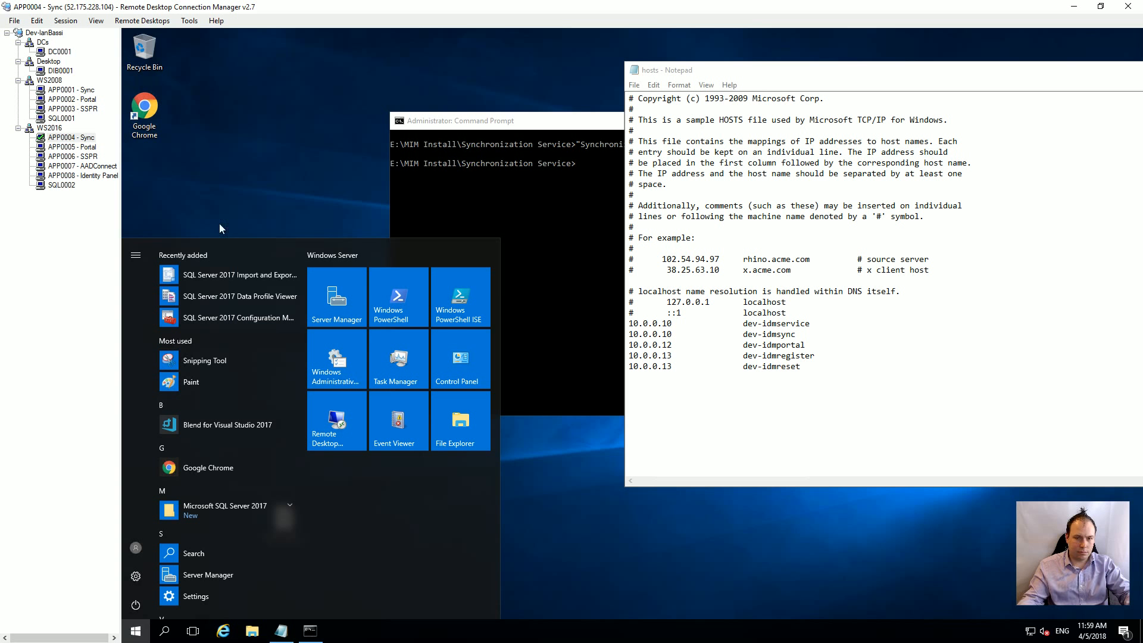
pyautogui.click(266, 231)
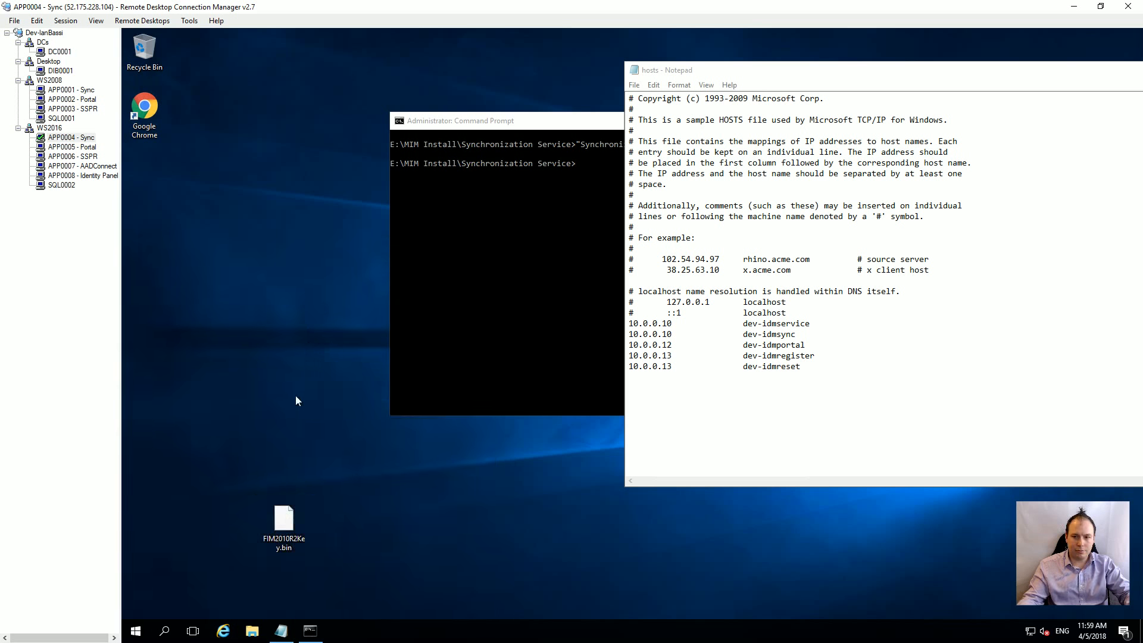
# Step: Search Start for 'sync' and launch the Synchronization Service app
pyautogui.click(137, 632)
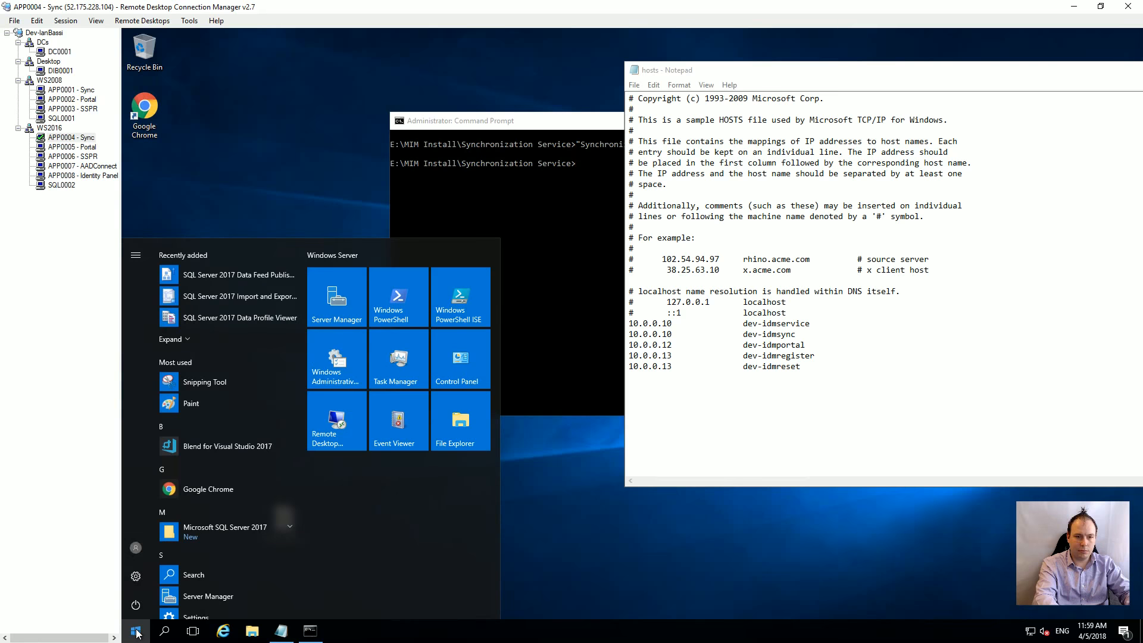
pyautogui.click(136, 632)
pyautogui.write('sync')
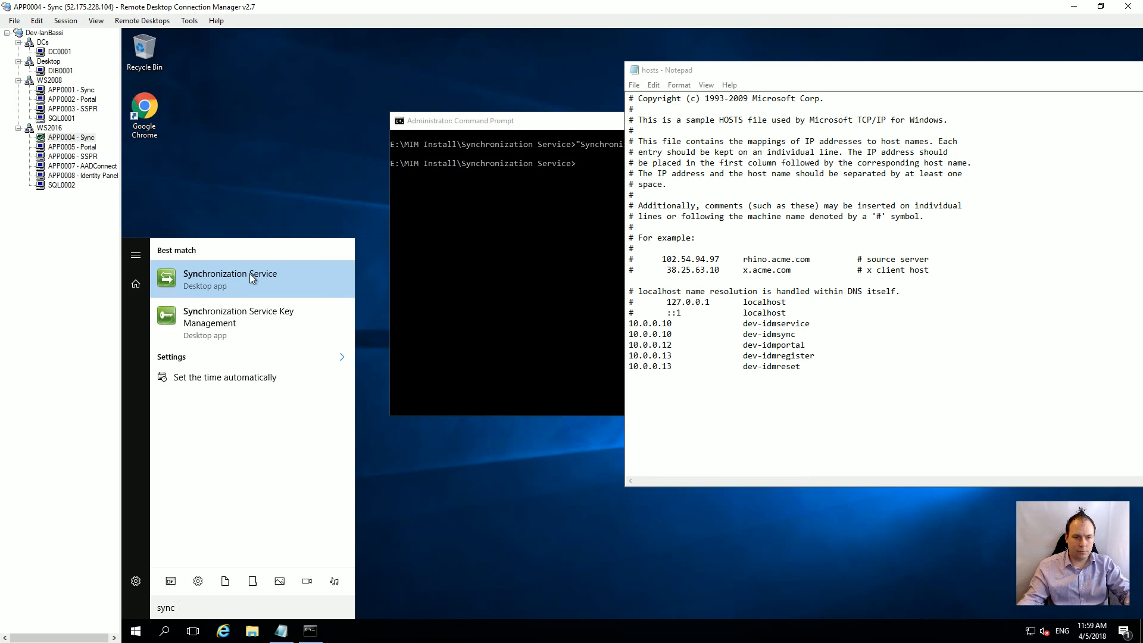
pyautogui.click(250, 277)
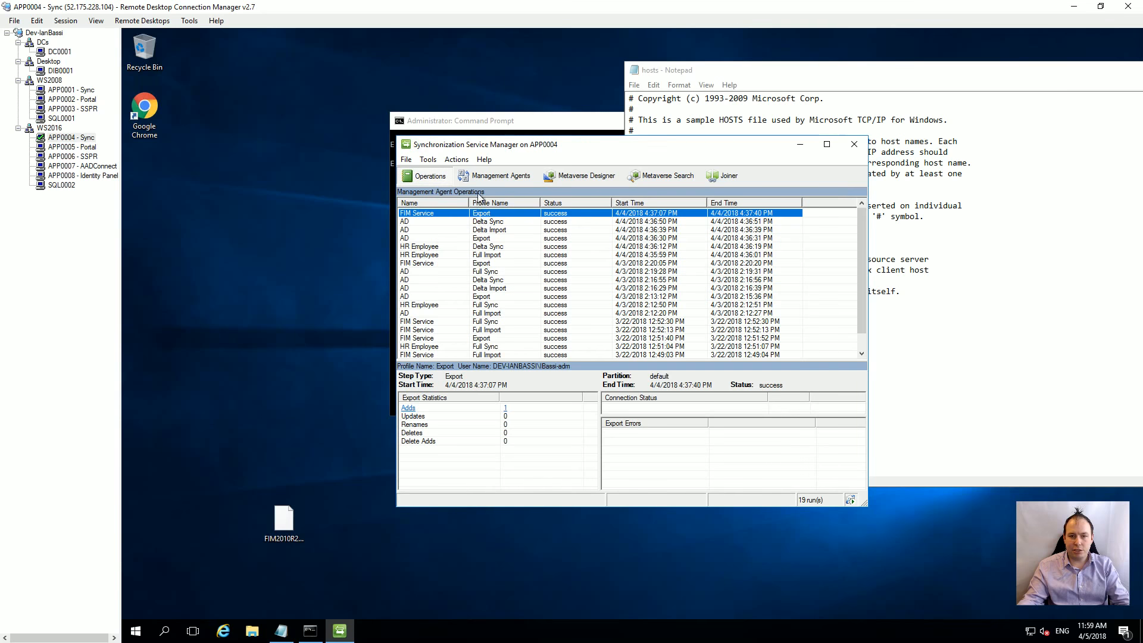
# Step: Display the three management agents, then bring up File Explorer from the taskbar
pyautogui.click(487, 176)
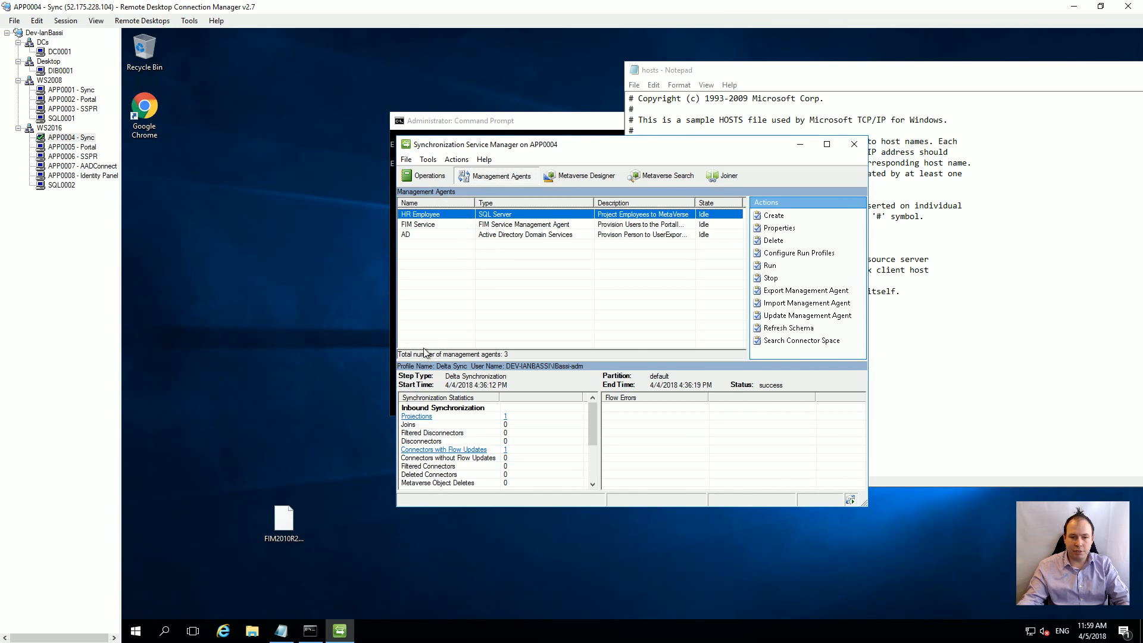
pyautogui.click(251, 632)
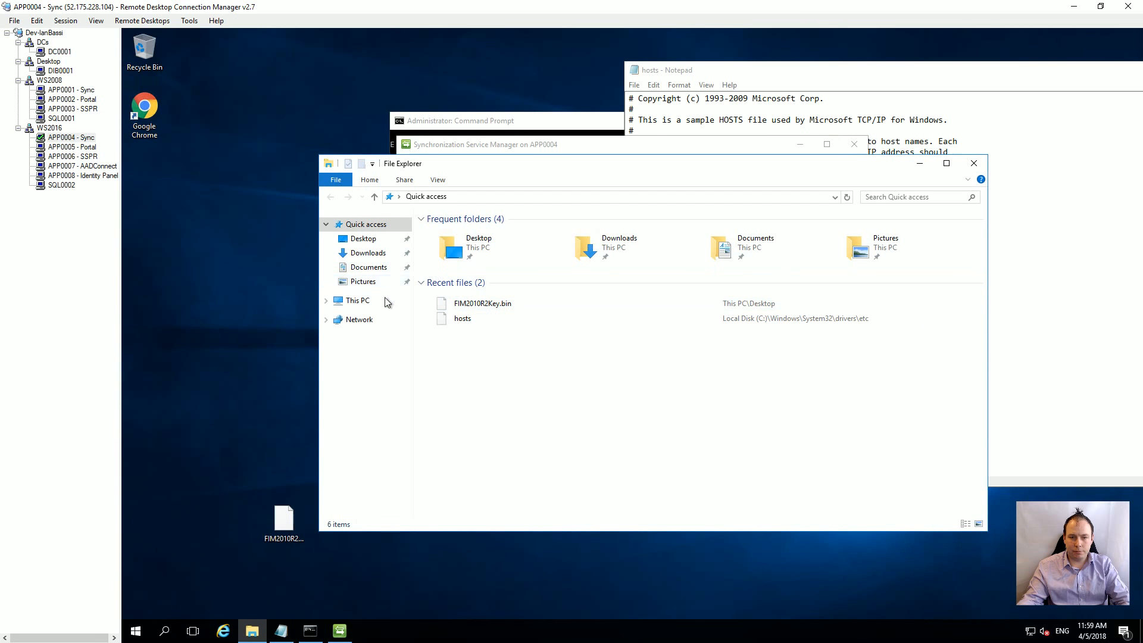
# Step: Navigate to E:\Program Files\Microsoft Forefront Identity Manager\2010\Synchronization Service\Extensions and select MVProvisioning.dll
pyautogui.click(366, 303)
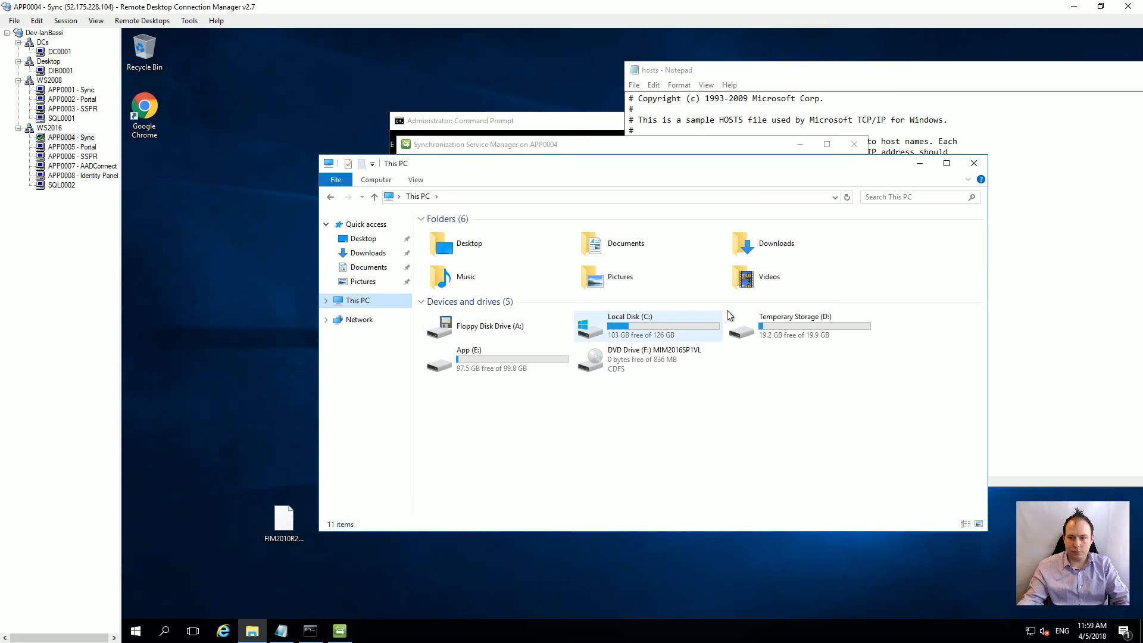
pyautogui.doubleClick(511, 366)
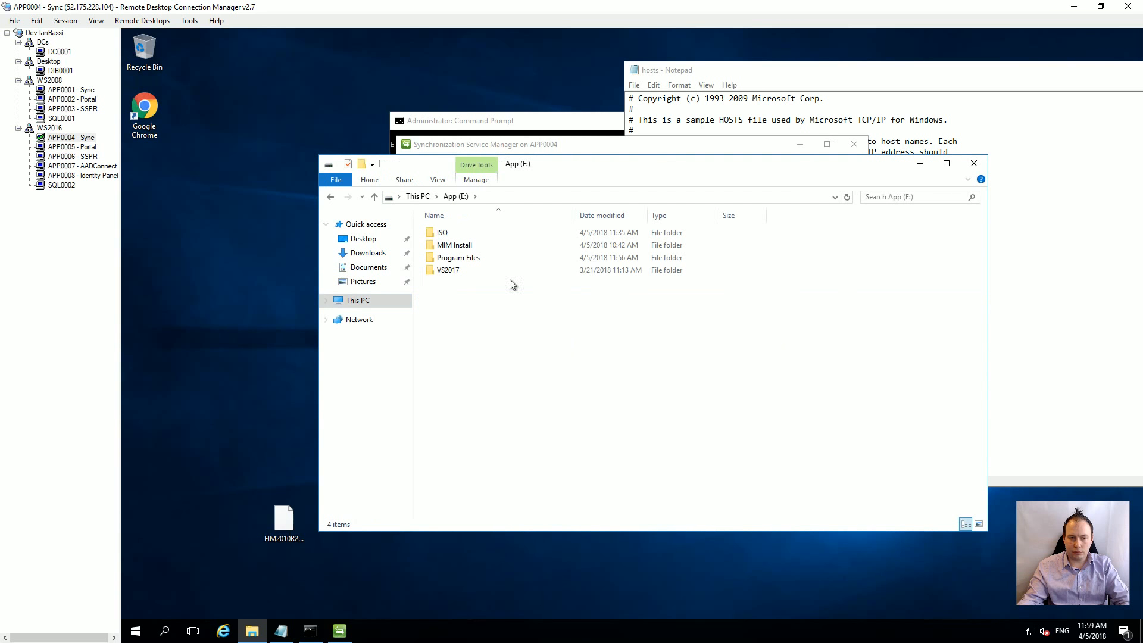
pyautogui.doubleClick(452, 258)
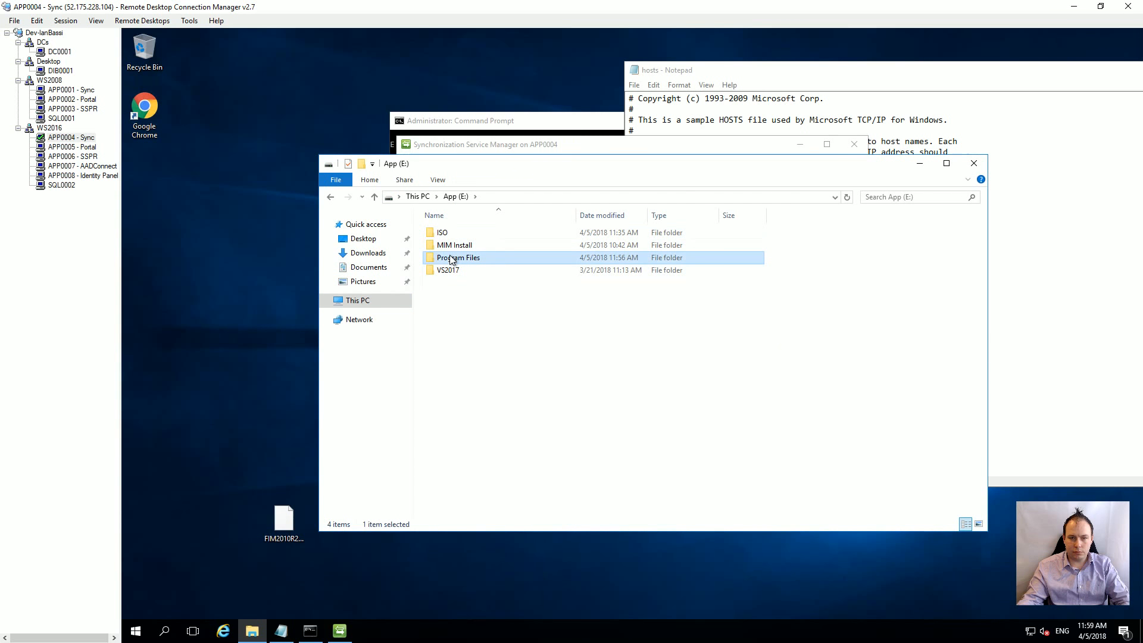
pyautogui.doubleClick(462, 233)
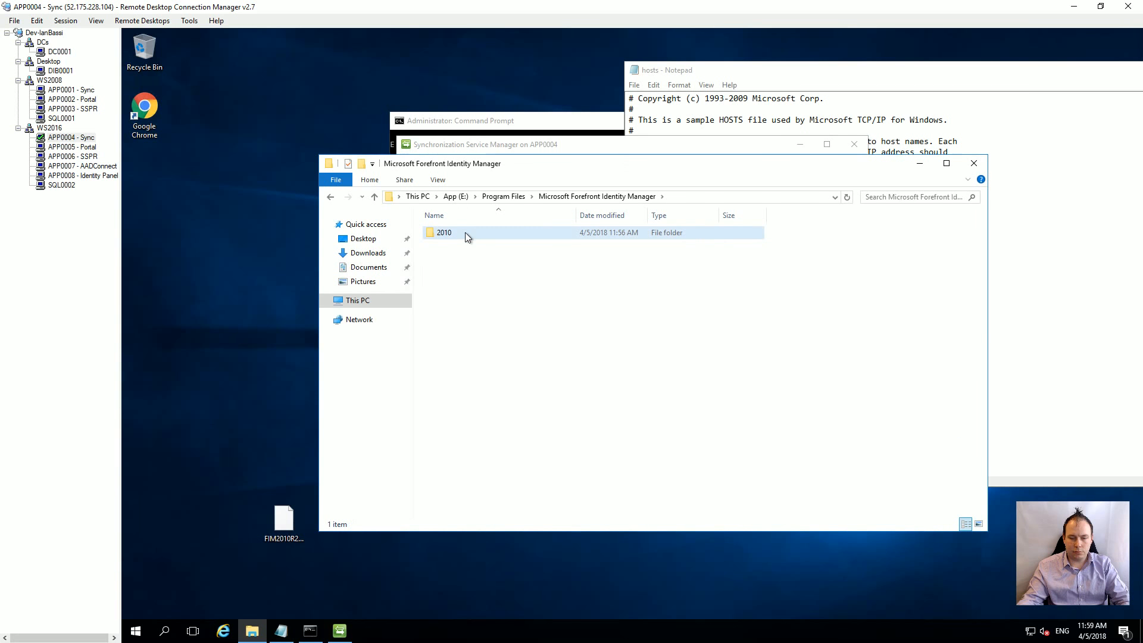
pyautogui.doubleClick(465, 232)
pyautogui.doubleClick(466, 233)
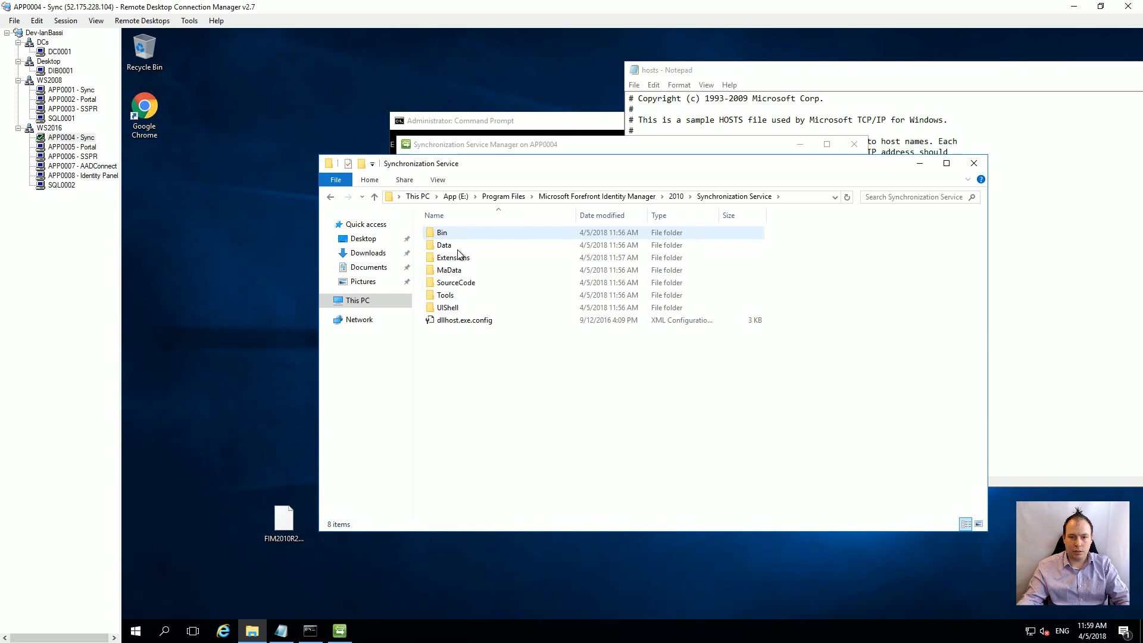
pyautogui.doubleClick(459, 258)
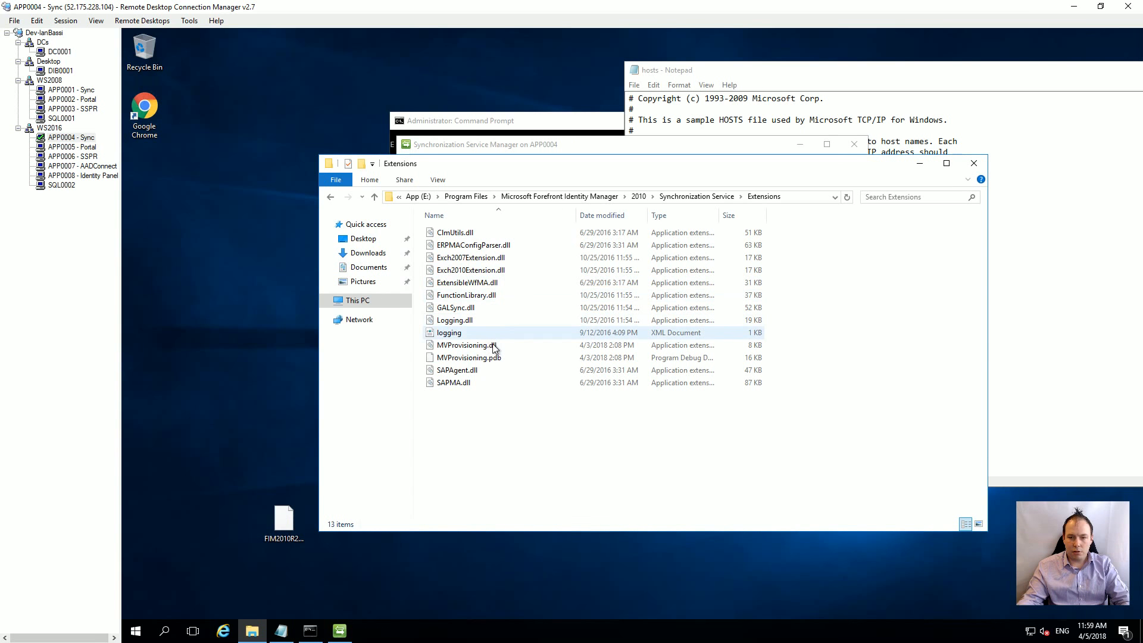
pyautogui.click(493, 347)
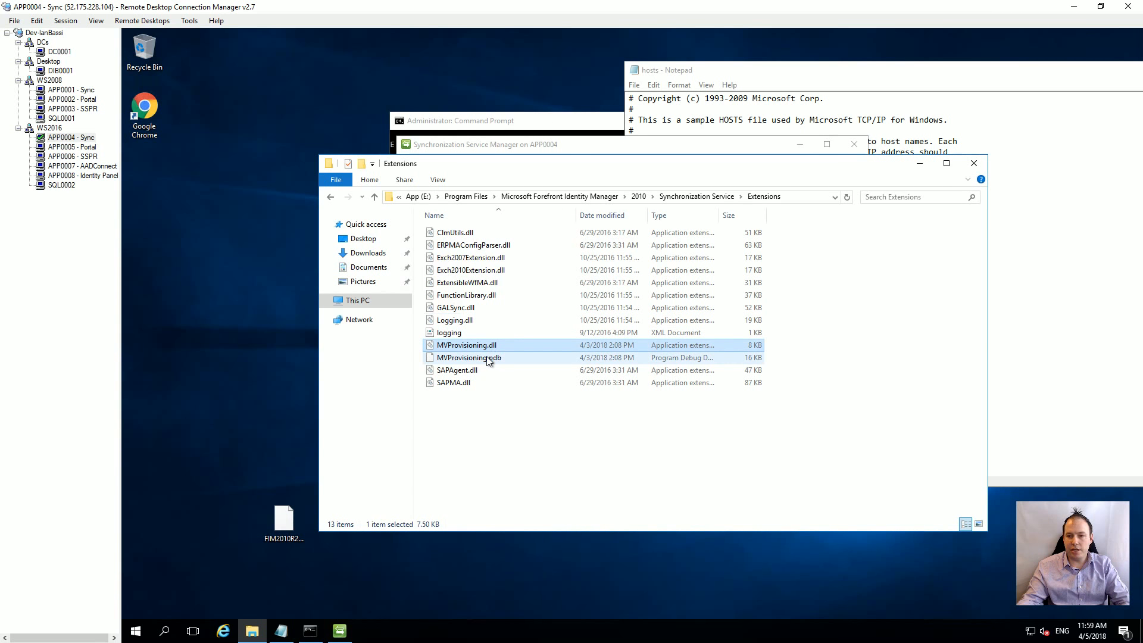